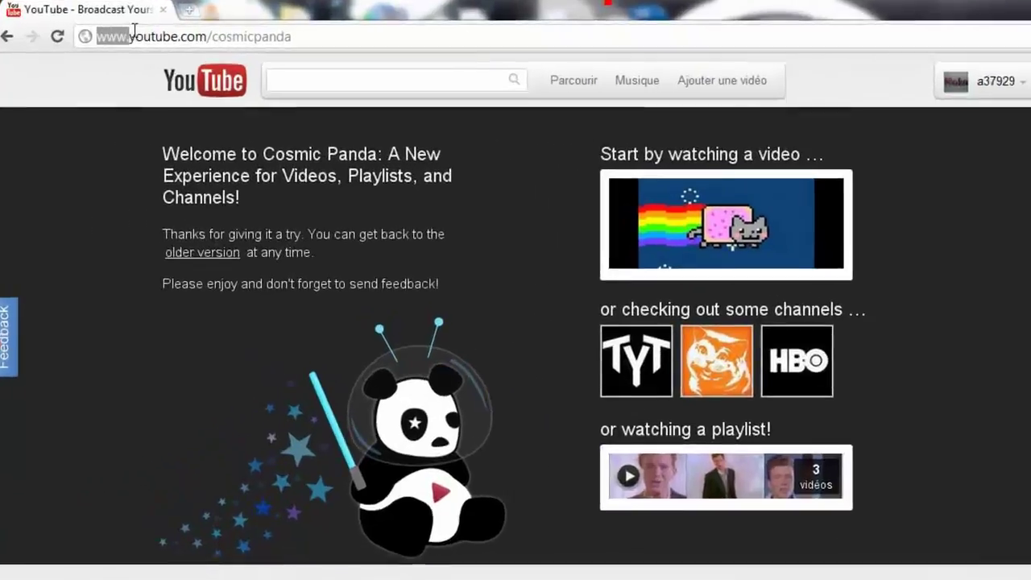
Leave the Cosmic Panda welcome page for the YouTube home page and open the signed-in account's own channel.
left_click_drag(88, 33, 133, 32)
left_click_drag(270, 36, 384, 50)
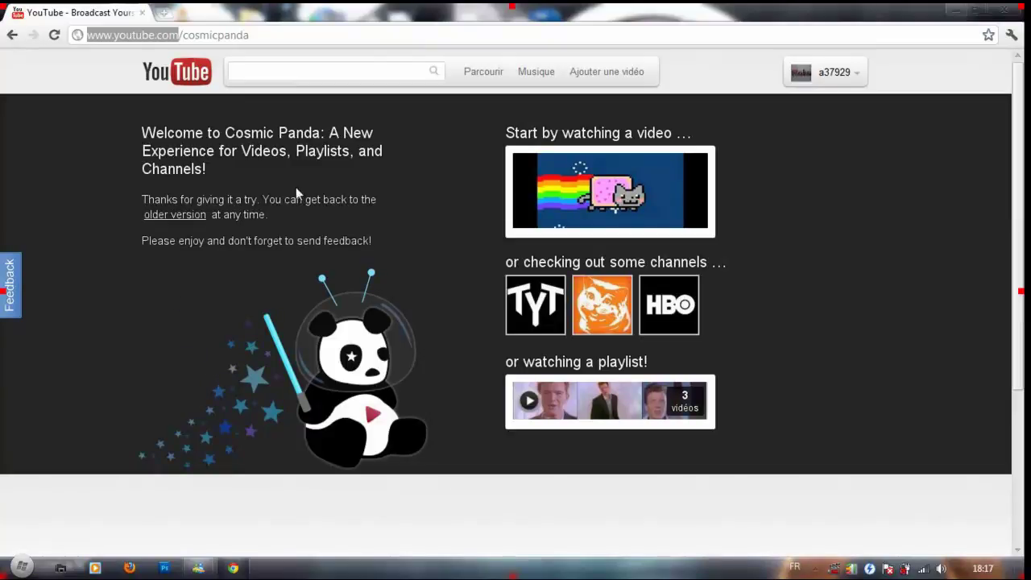
left_click(205, 85)
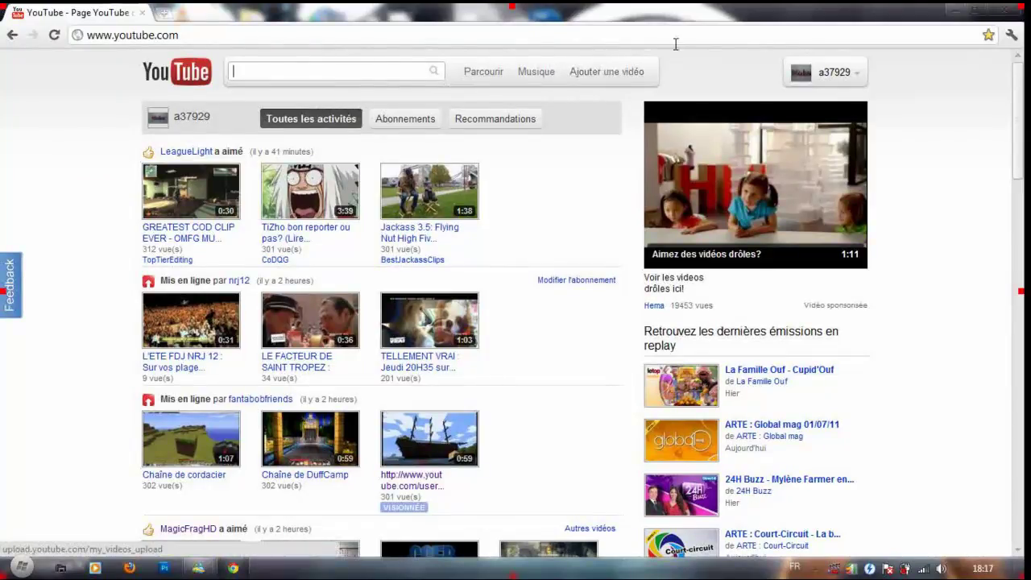
left_click(789, 74)
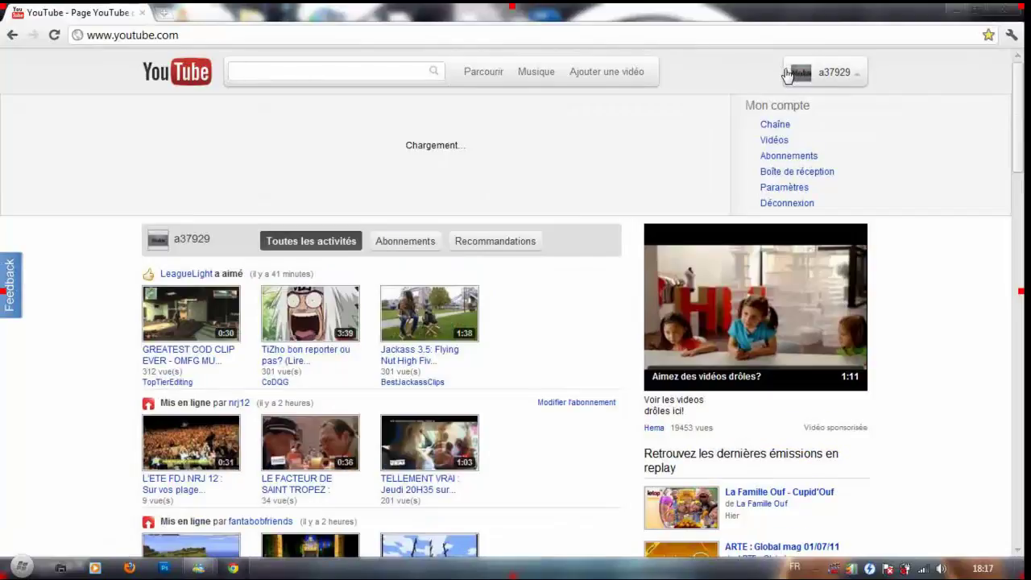
left_click(775, 127)
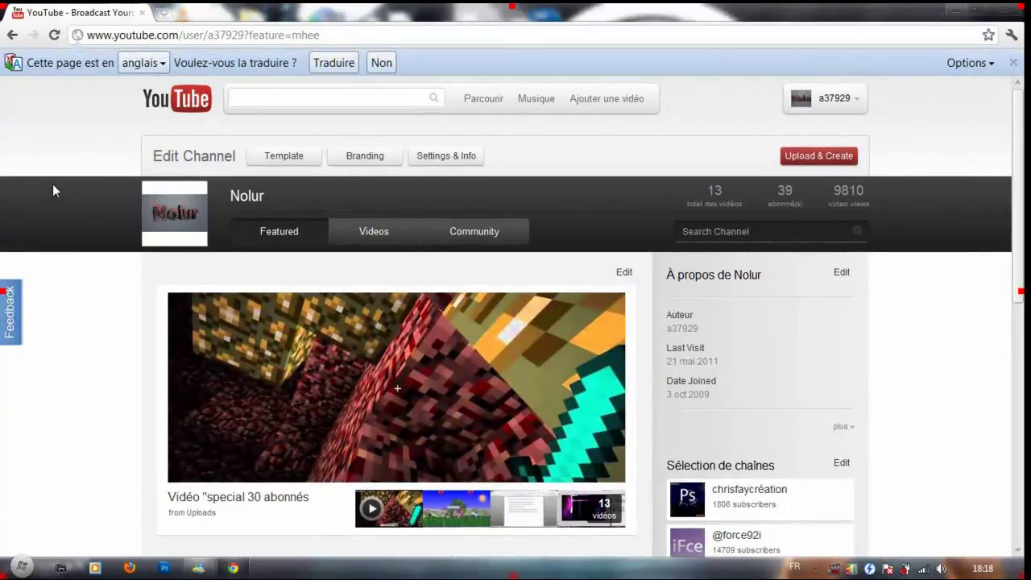
Look over the channel page's content, visit the video upload page, and return to the channel.
scroll(56, 191, "down", 3)
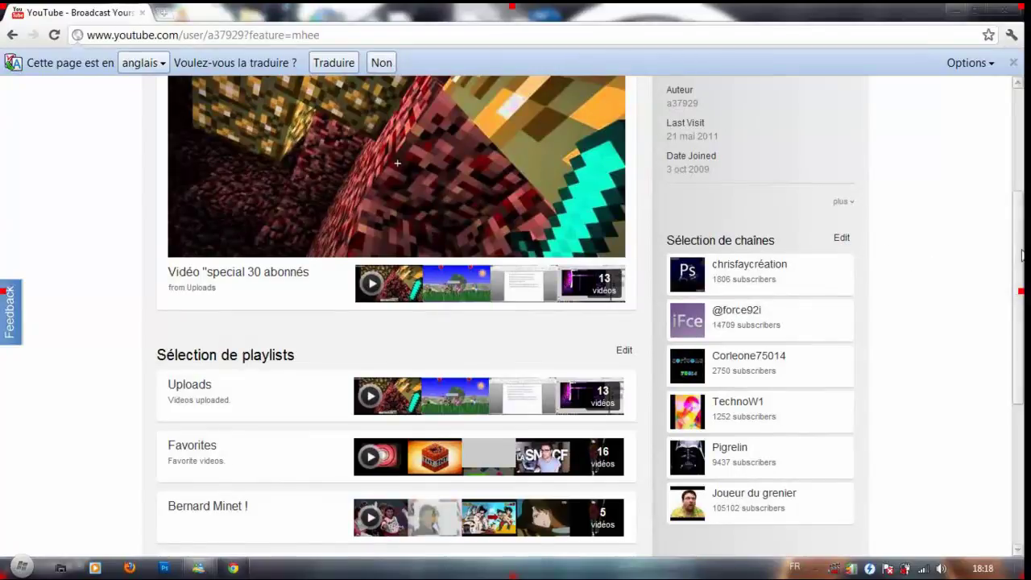
left_click_drag(1021, 254, 1021, 319)
left_click(1020, 313)
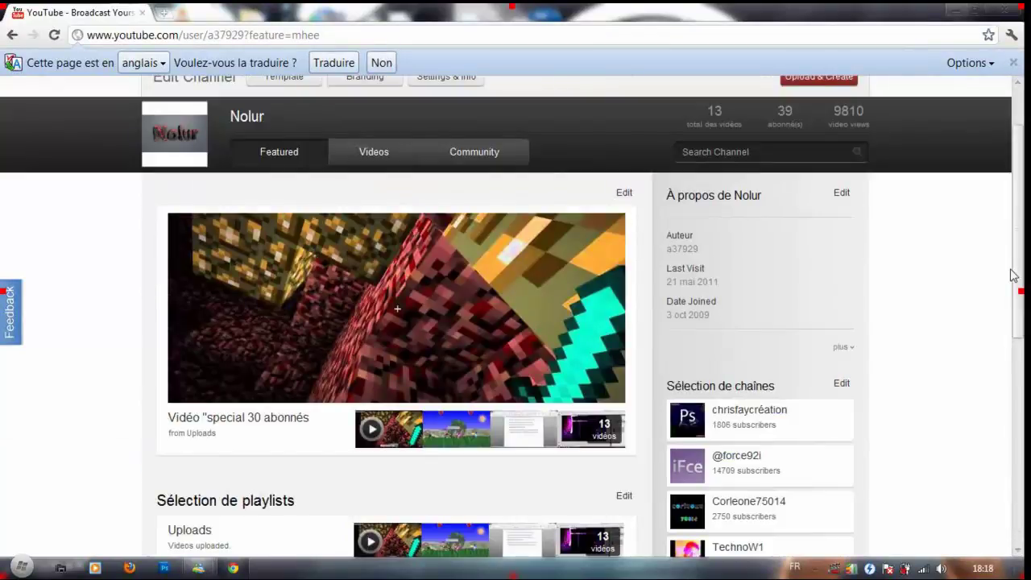
left_click_drag(1018, 248, 1019, 218)
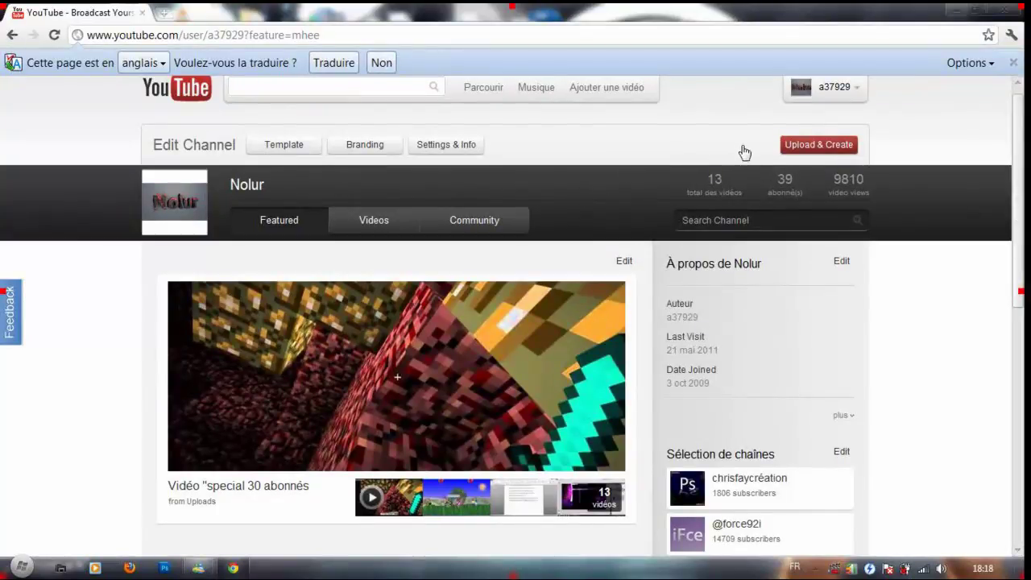
right_click(808, 151)
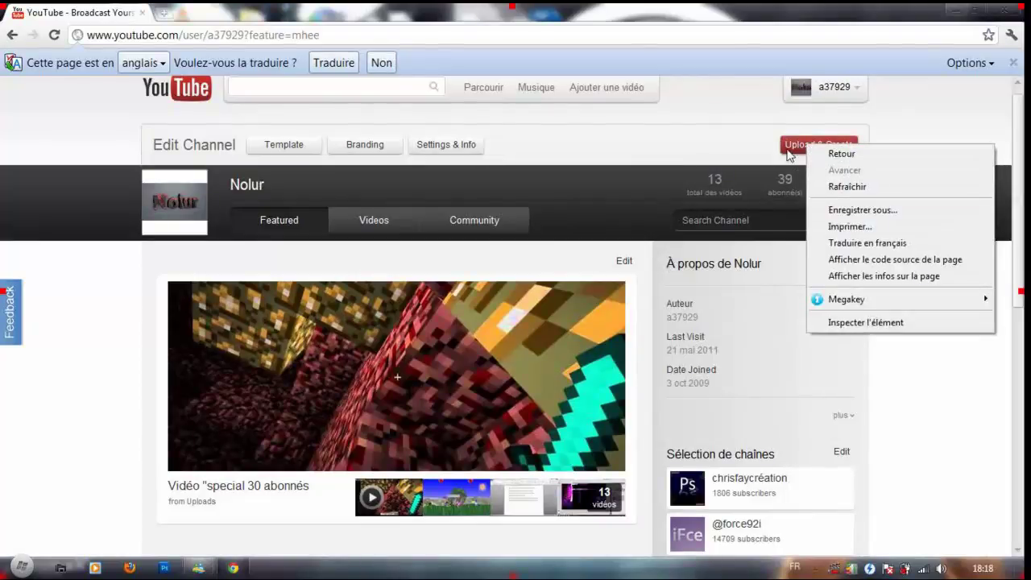
left_click(789, 153)
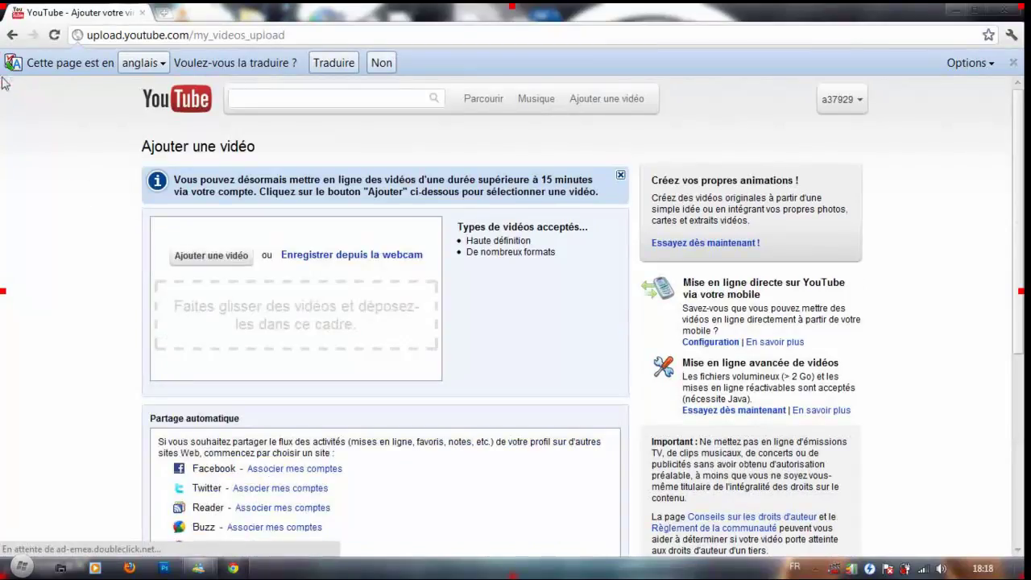
left_click(12, 34)
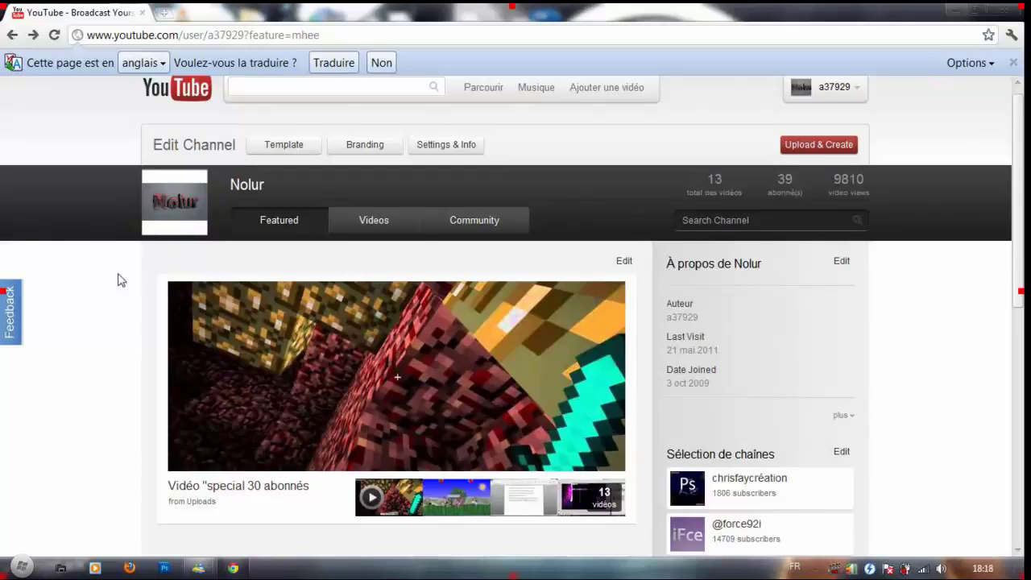
Open the channel's template editor and examine the page preview with the Créateur template.
left_click(292, 144)
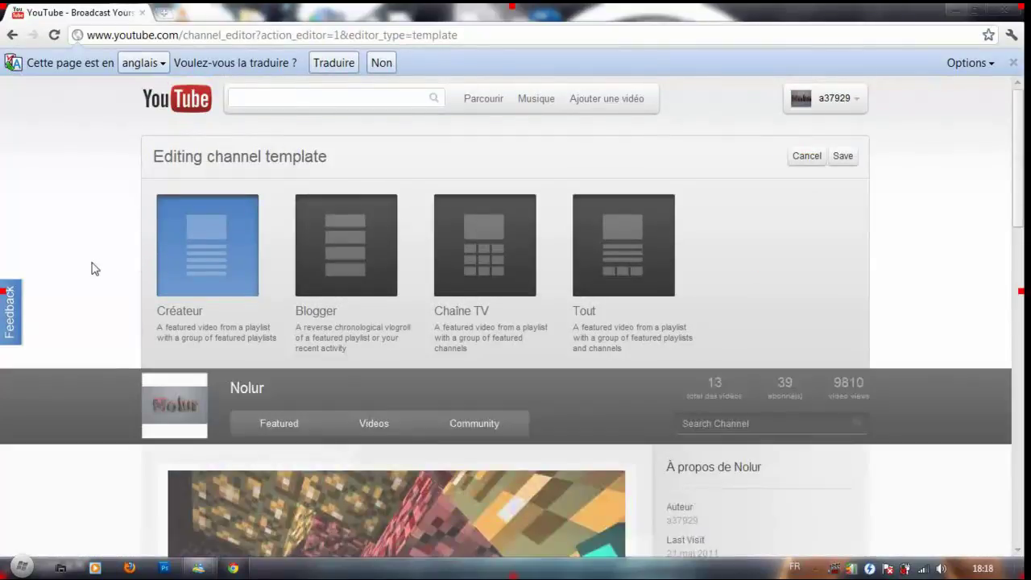
scroll(70, 389, "down", 2)
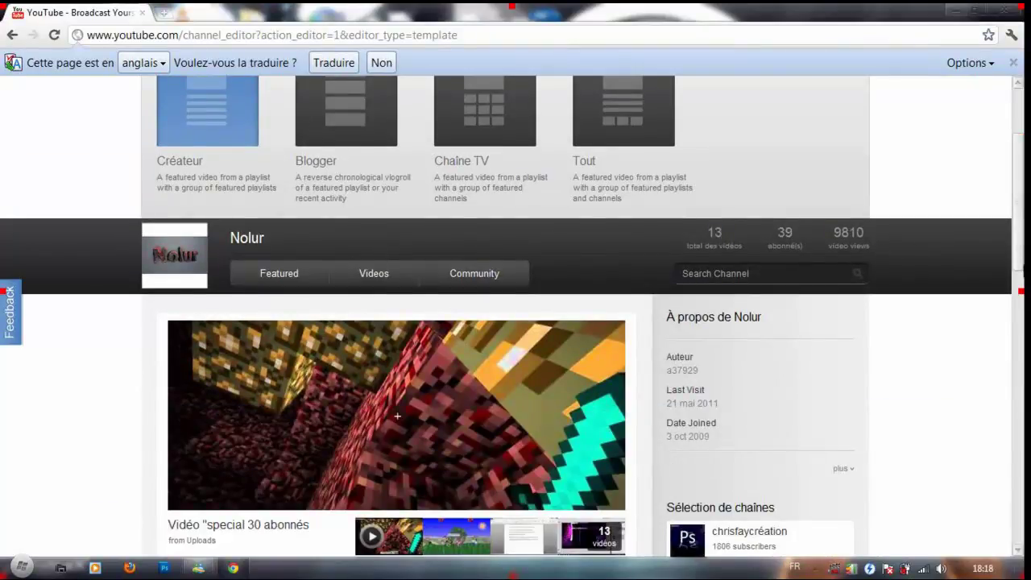
left_click_drag(1016, 257, 1016, 225)
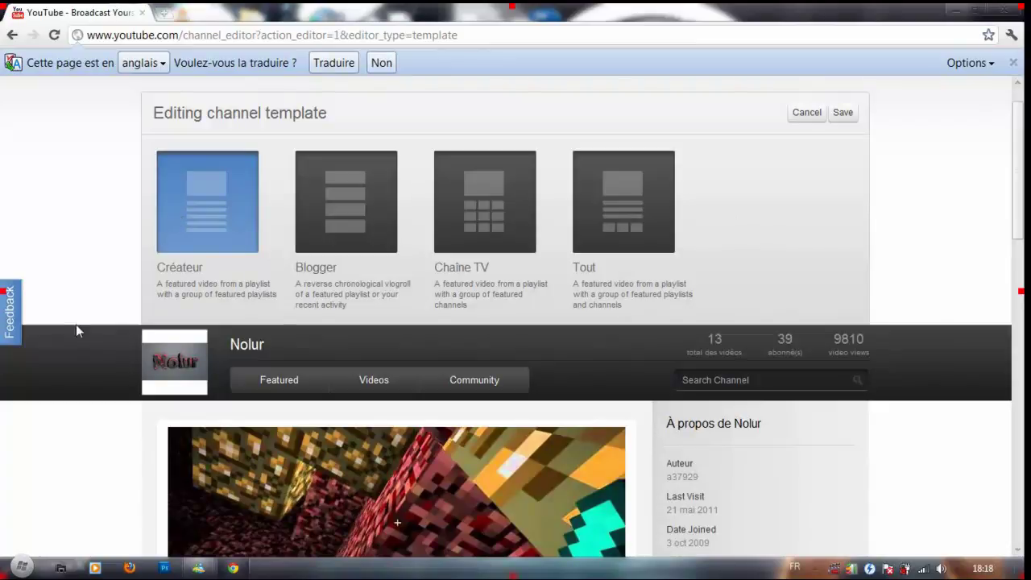
scroll(73, 338, "down", 3)
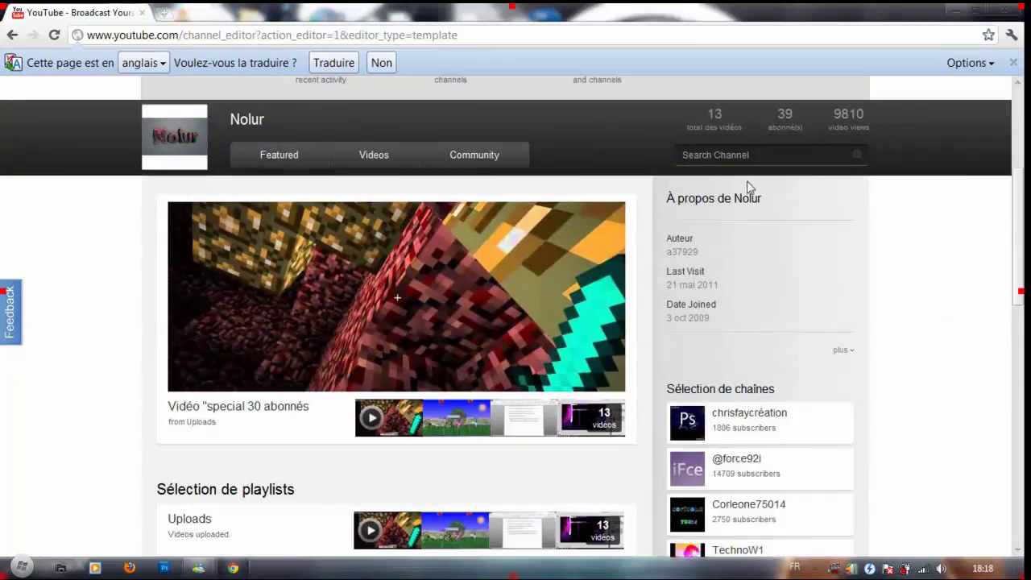
scroll(793, 208, "up", 2)
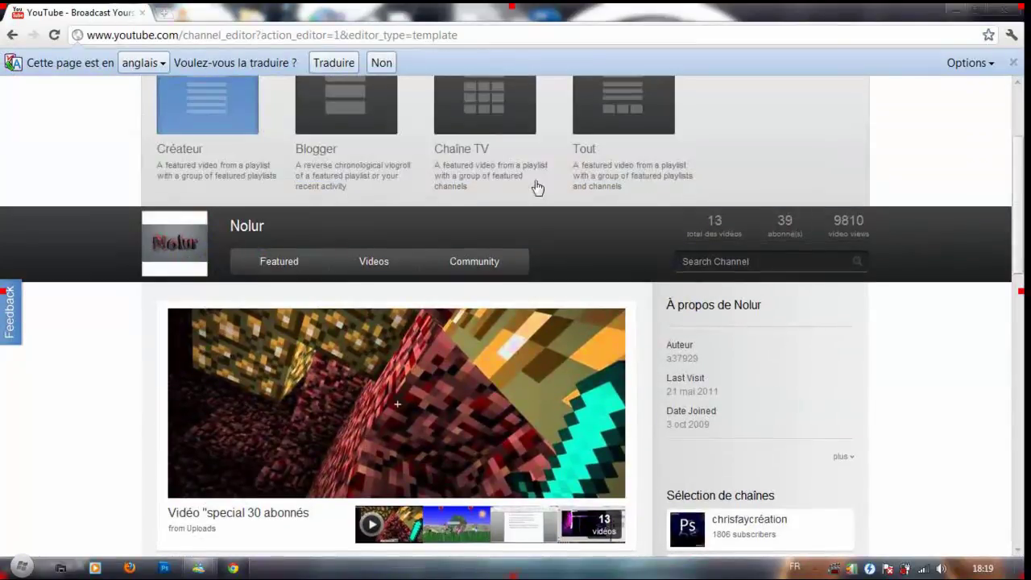
Switch the channel preview to the Blogger template and look through its whole layout.
left_click(366, 135)
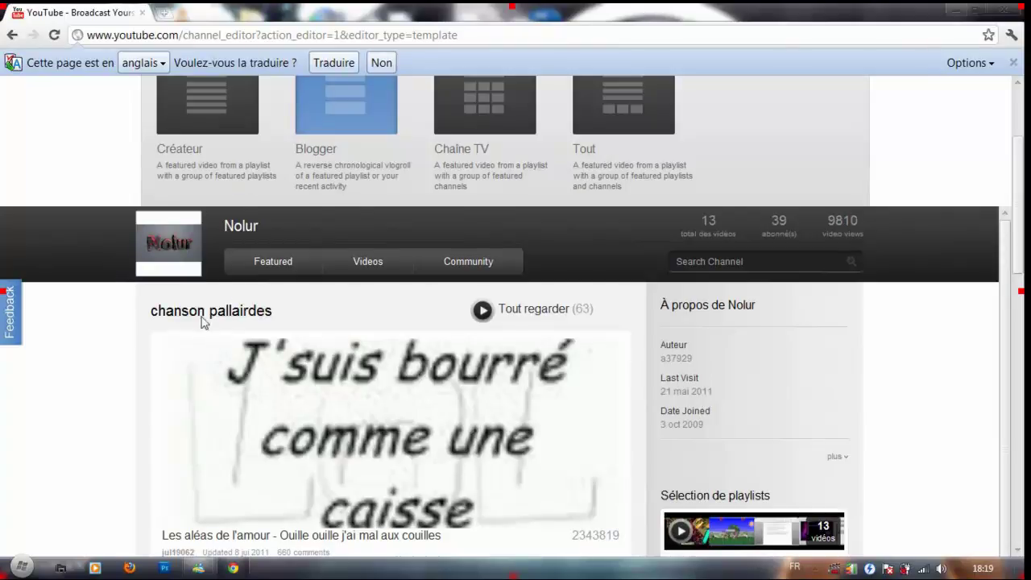
scroll(156, 365, "down", 3)
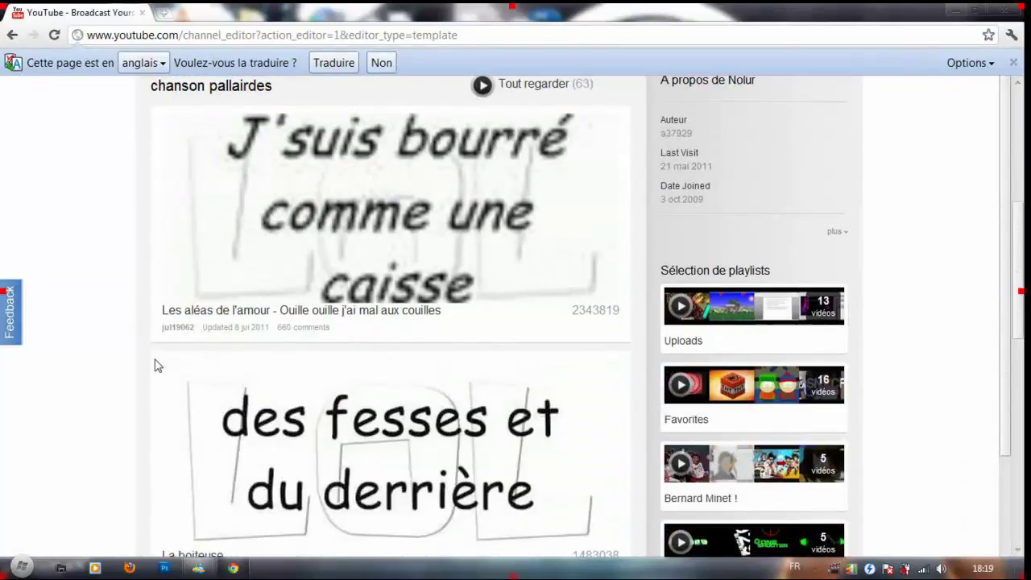
scroll(48, 377, "down", 5)
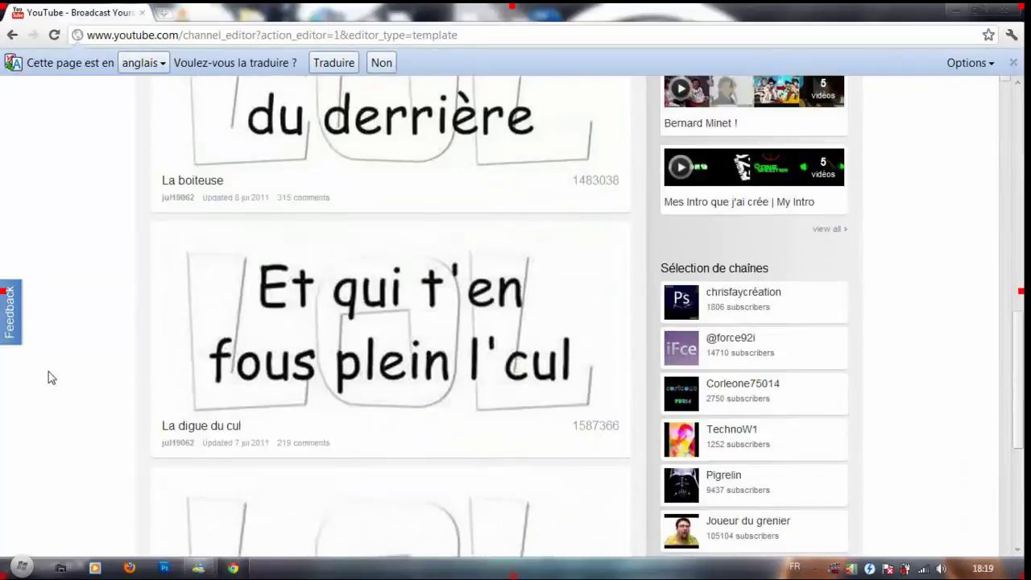
scroll(48, 377, "down", 4)
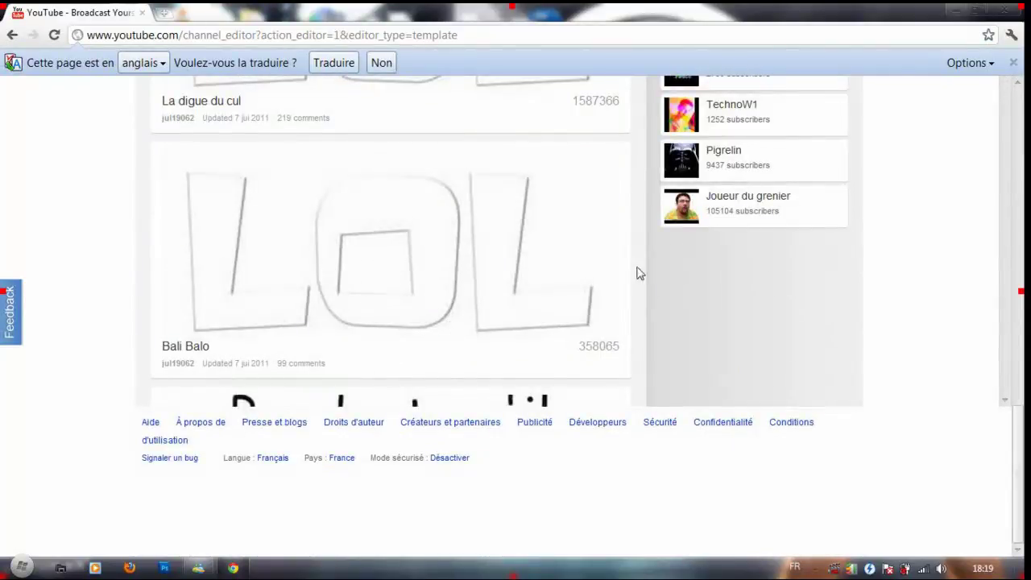
left_click(1016, 227)
left_click(1015, 226)
scroll(1003, 221, "up", 1)
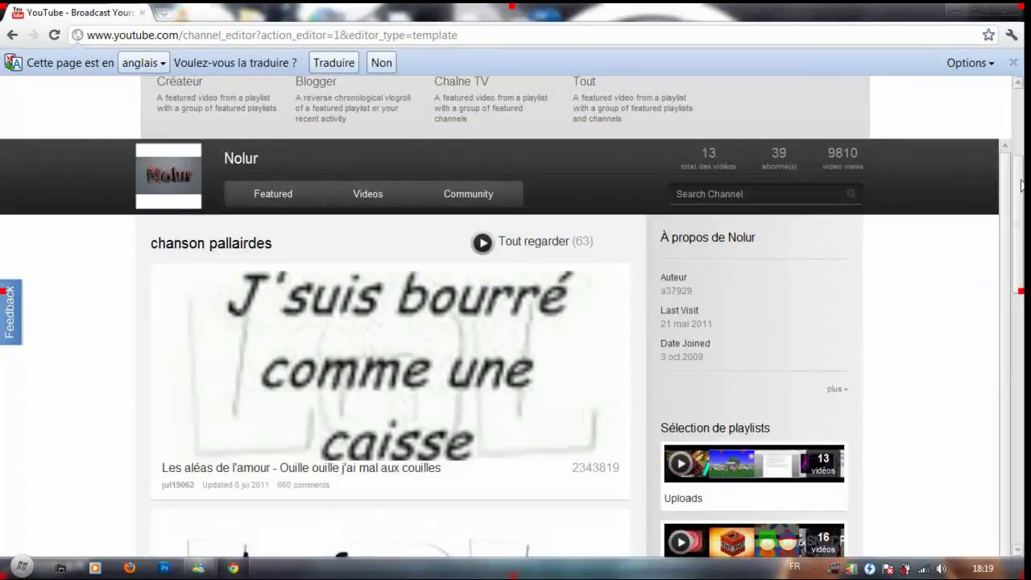
left_click_drag(1018, 82, 1023, 415)
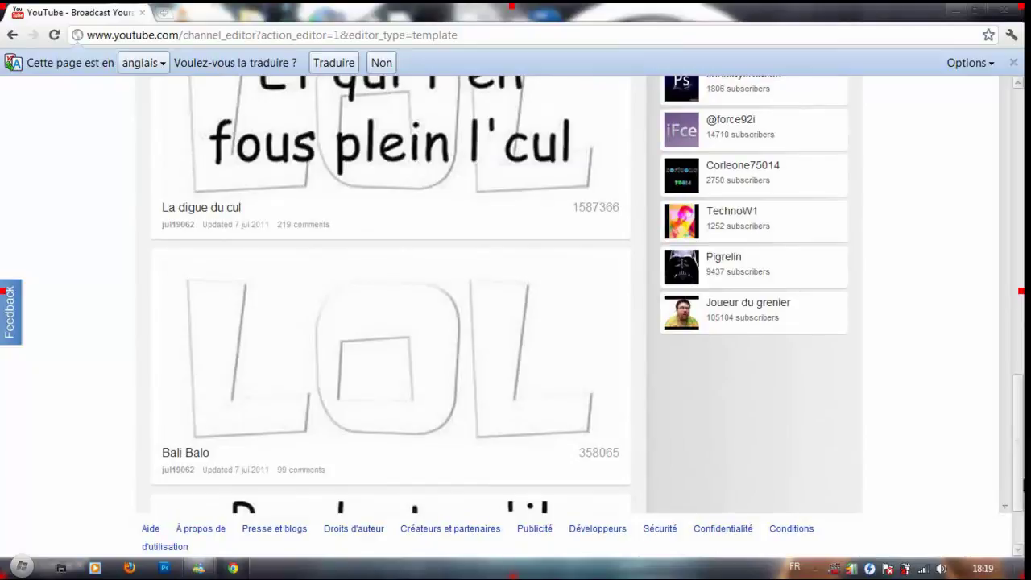
left_click_drag(1021, 481, 1016, 246)
scroll(856, 223, "up", 1)
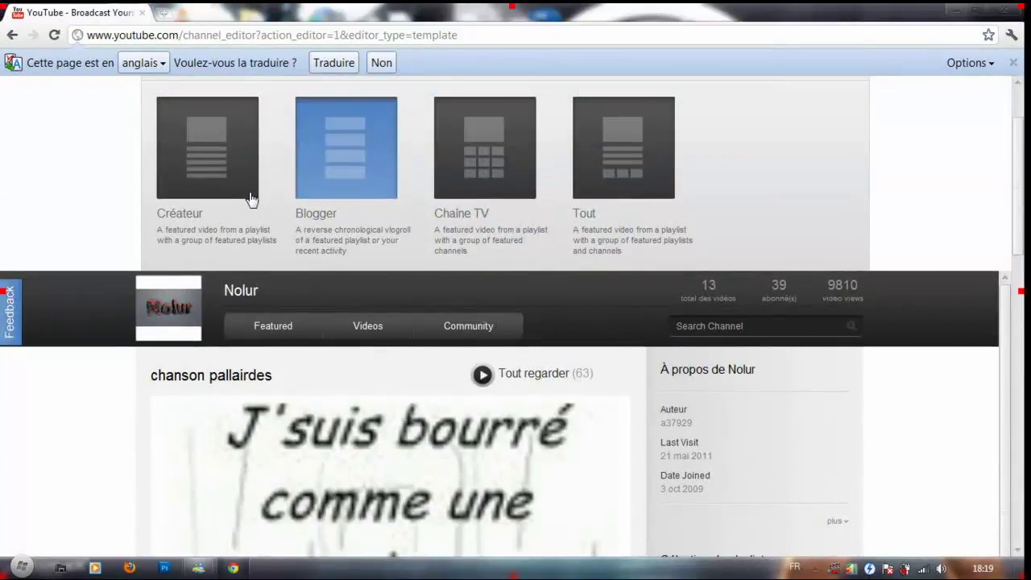
Preview the channel with the Chaîne TV template and inspect its featured channels section.
left_click(475, 187)
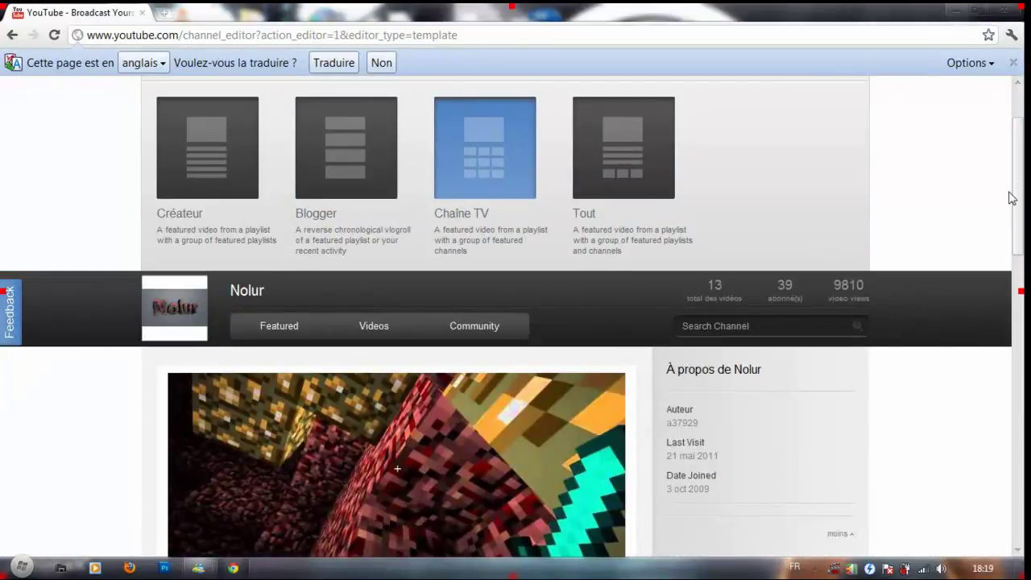
left_click_drag(1016, 193, 999, 246)
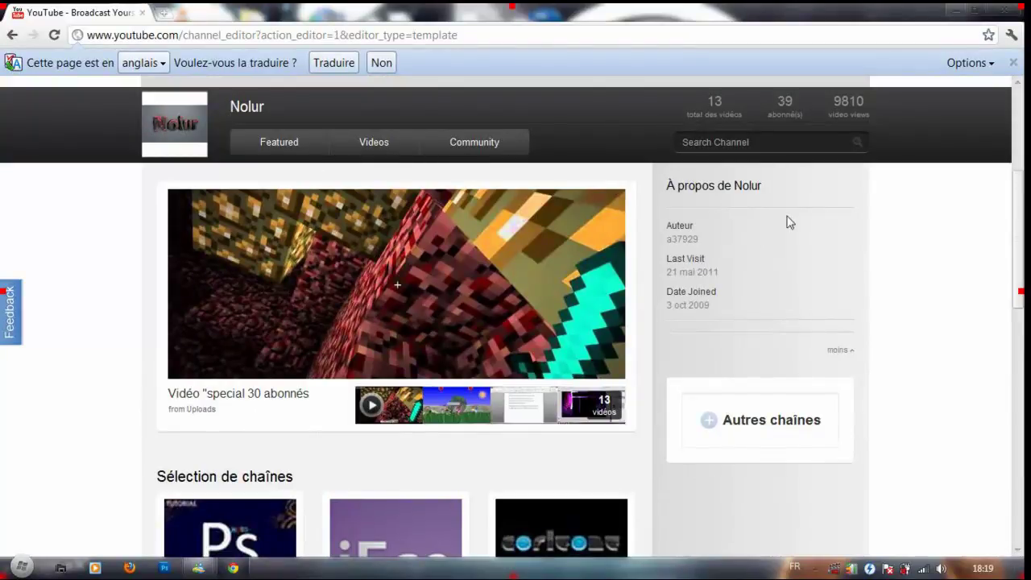
scroll(496, 222, "up", 2)
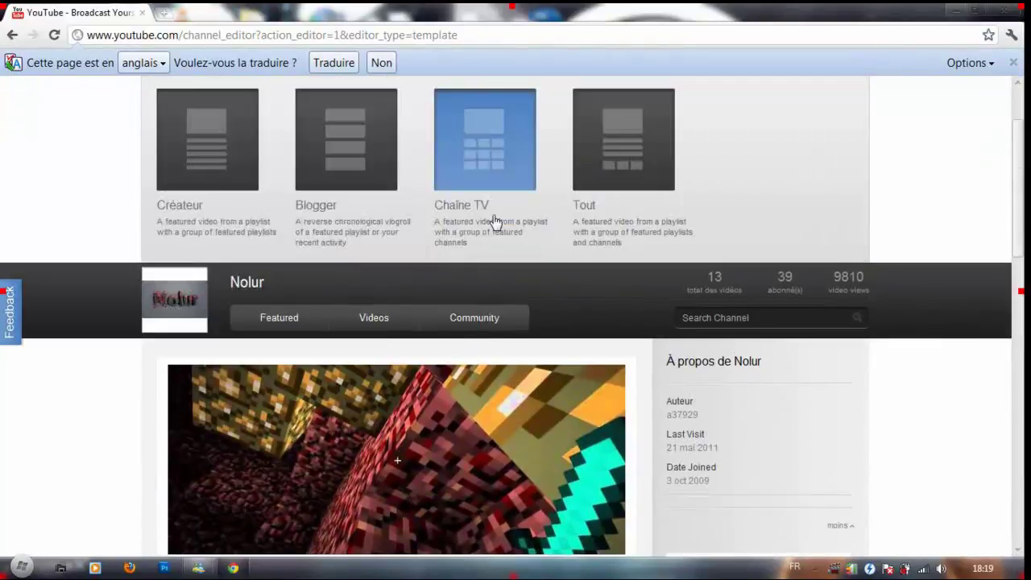
Preview the channel with the Tout template and review its featured playlists and channels.
left_click(613, 202)
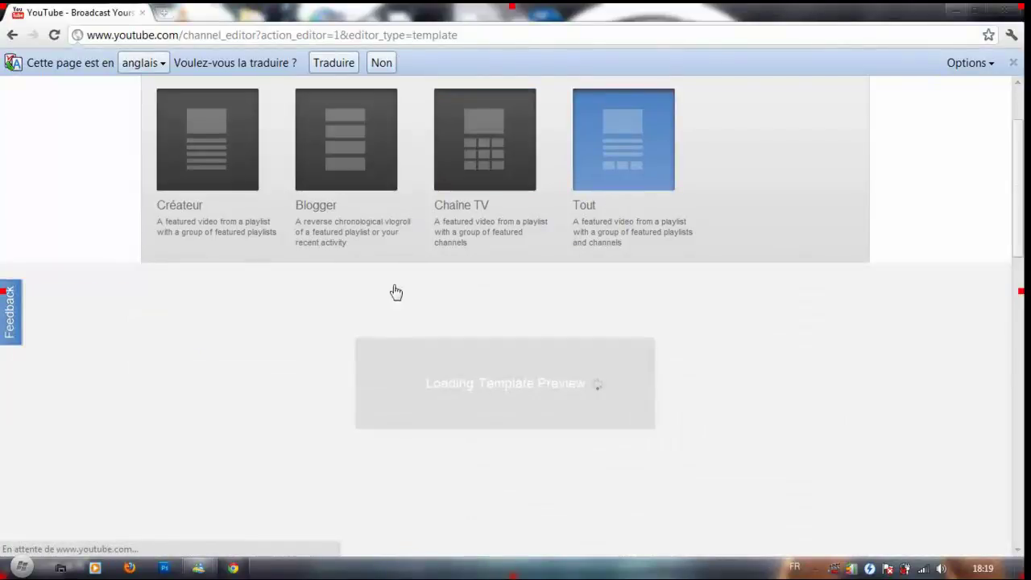
scroll(3, 358, "down", 3)
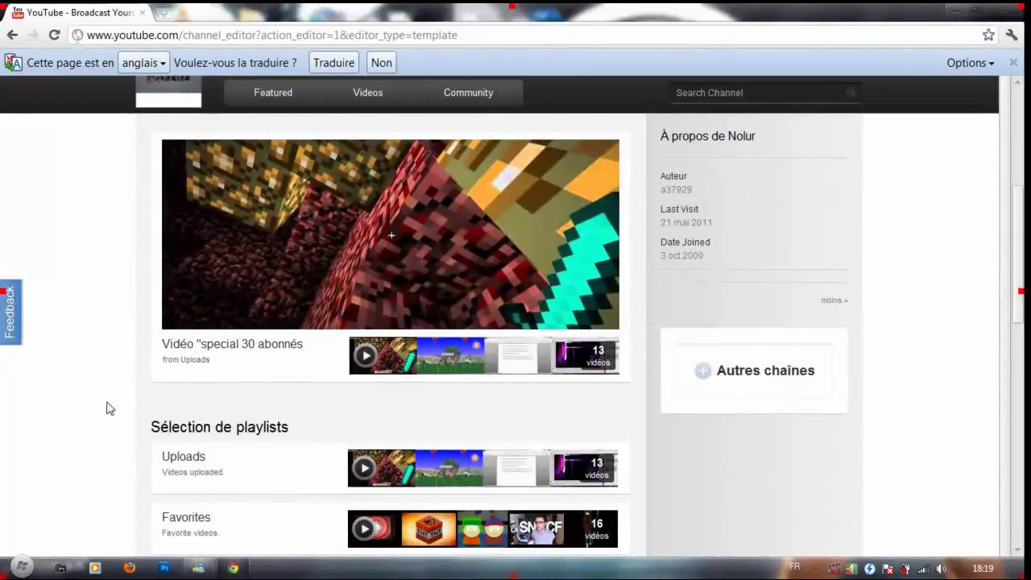
scroll(109, 407, "down", 8)
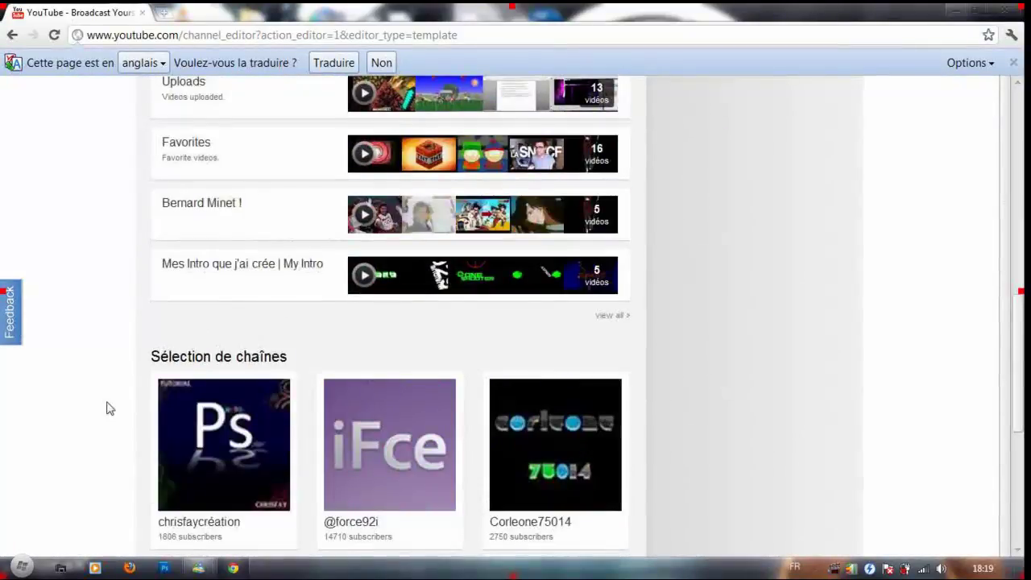
scroll(728, 323, "down", 2)
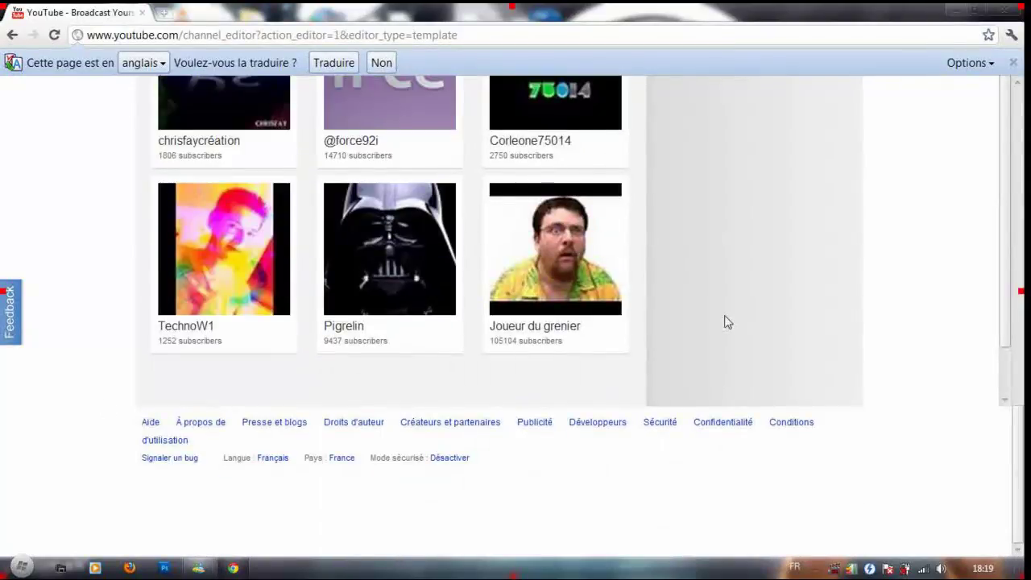
left_click(1021, 147)
left_click(1006, 150)
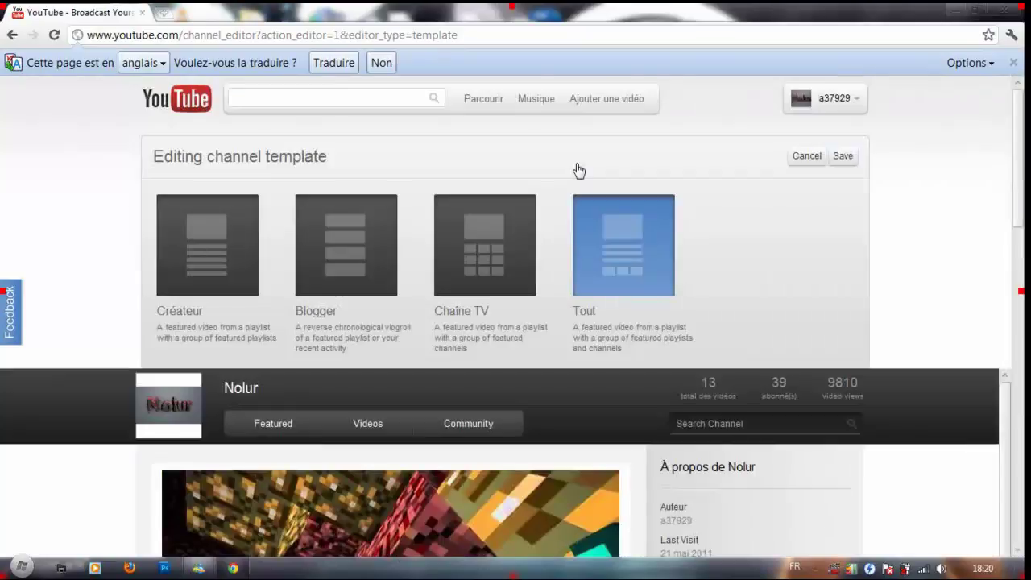
Choose the Créateur template, check its playlists and channels in the preview, and save the channel template.
left_click(217, 244)
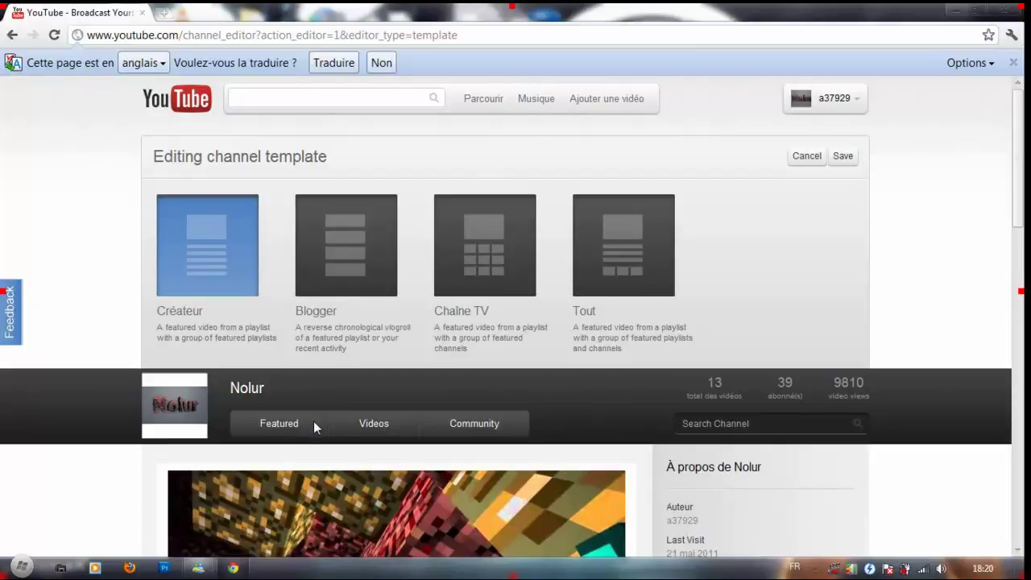
scroll(103, 482, "down", 9)
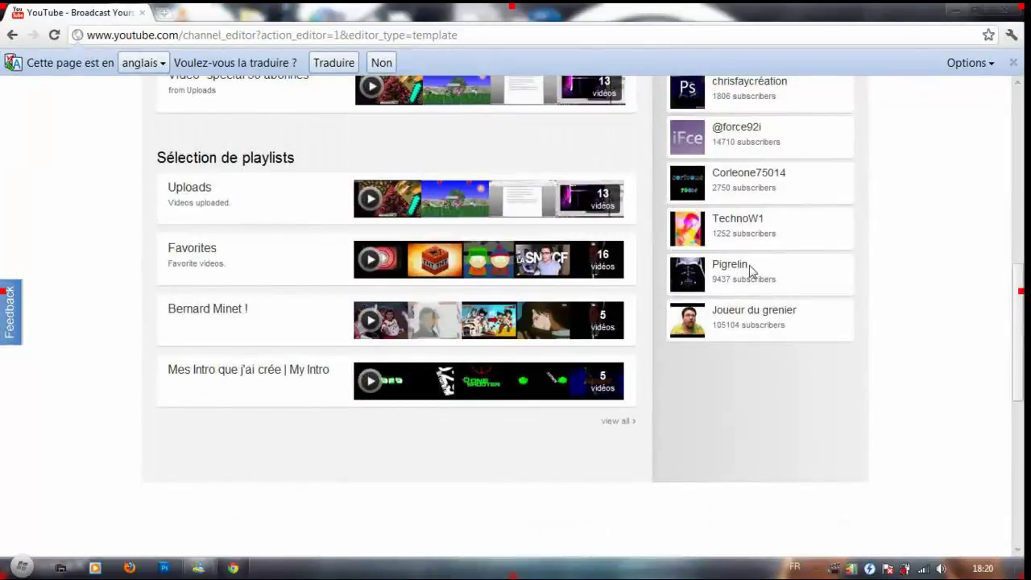
left_click_drag(1021, 277, 1014, 108)
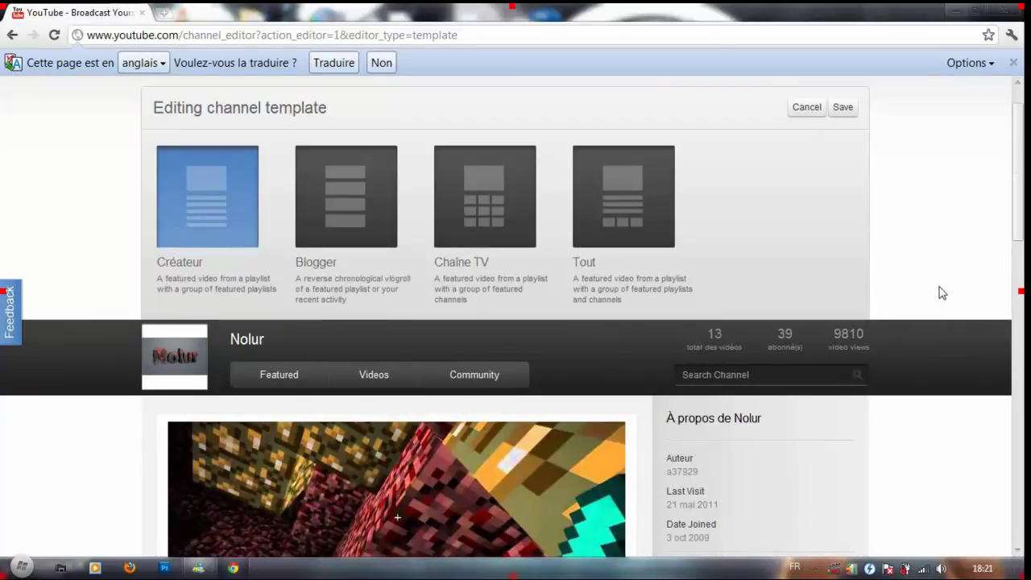
scroll(1023, 217, "up", 1)
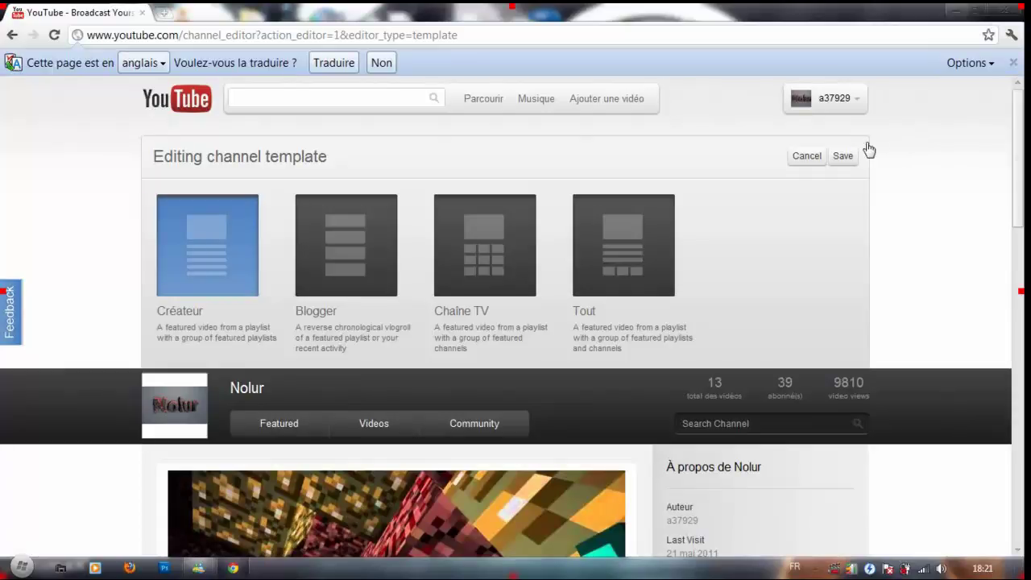
left_click(849, 160)
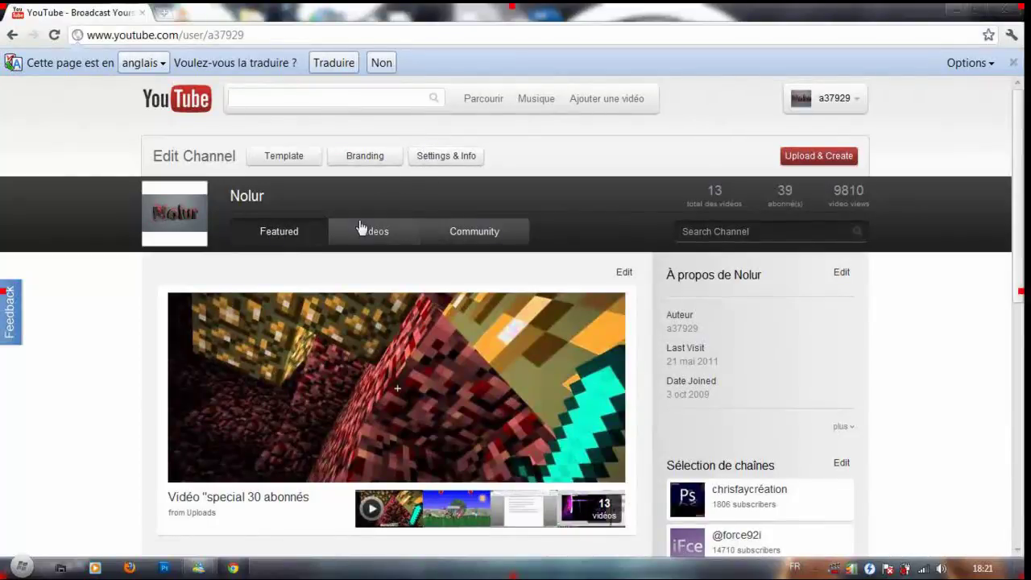
Set the channel's background colour to dark grey #333333, check it around the page content, and save the channel branding.
scroll(72, 338, "down", 1)
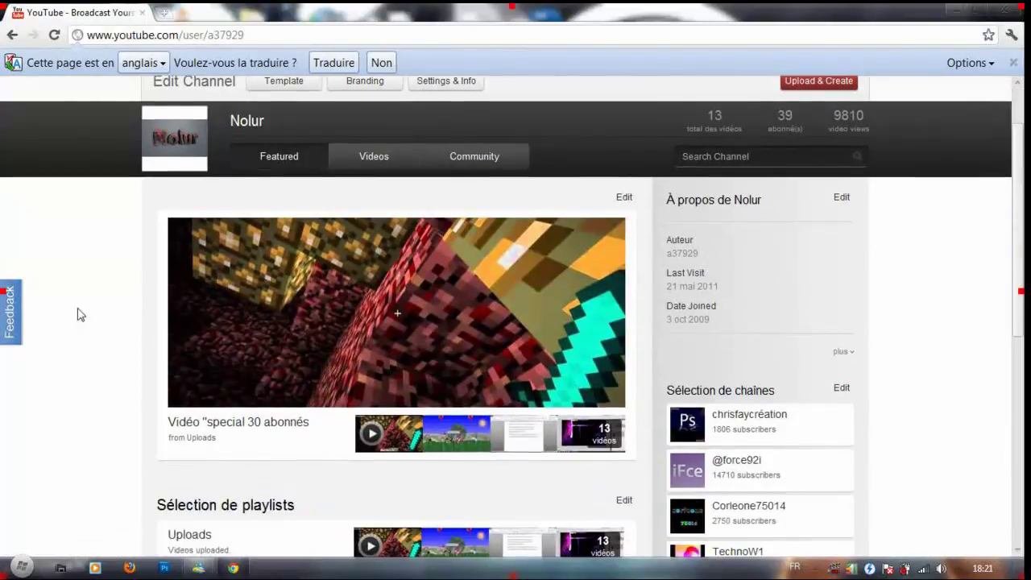
left_click(359, 83)
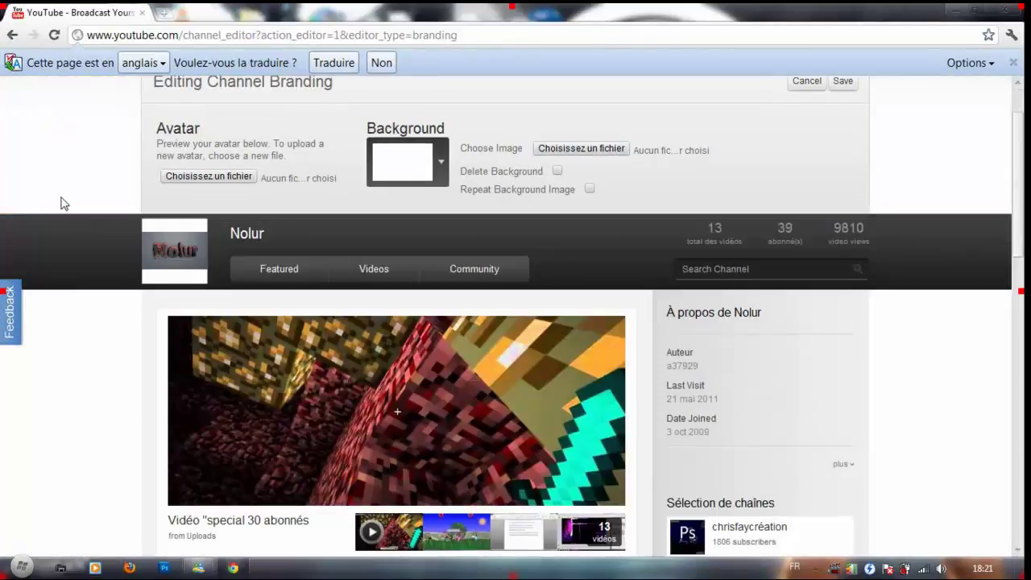
left_click(442, 171)
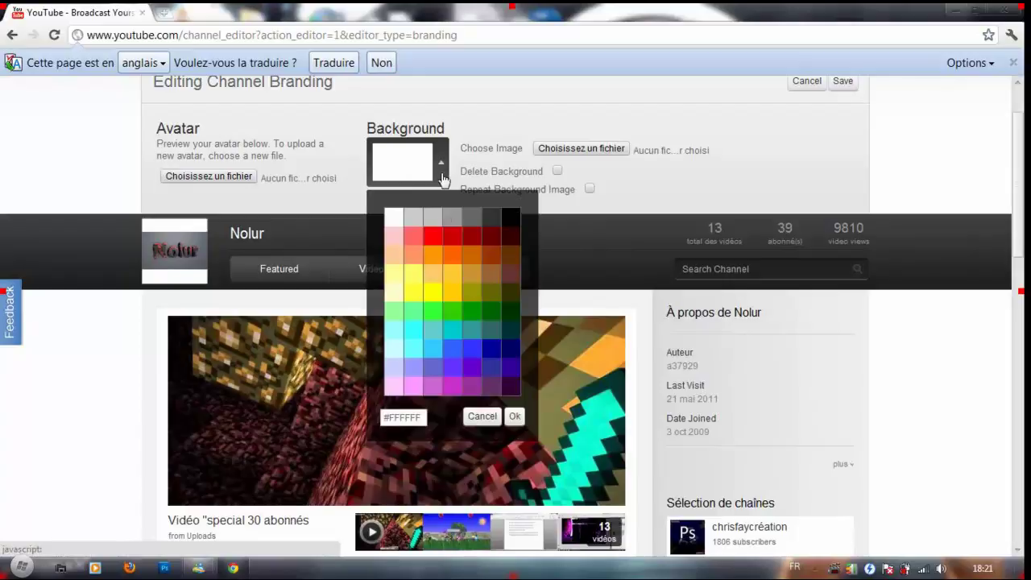
left_click(498, 221)
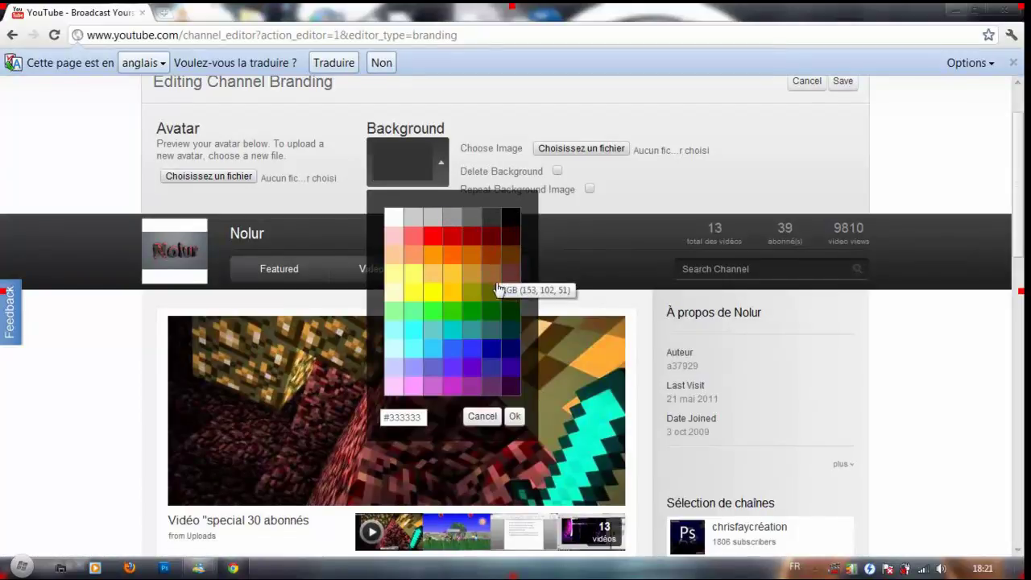
left_click(514, 416)
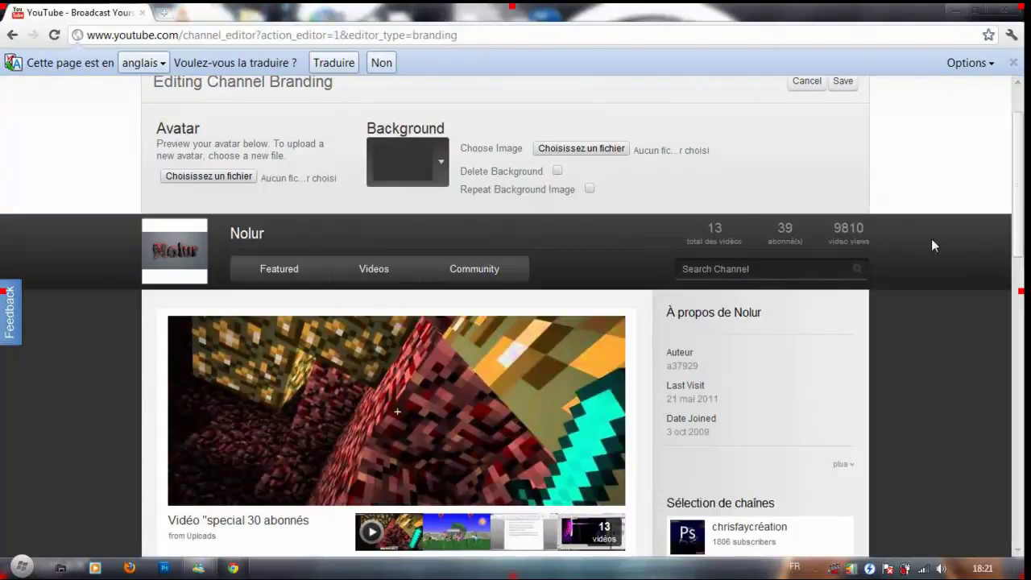
left_click_drag(1014, 199, 990, 203)
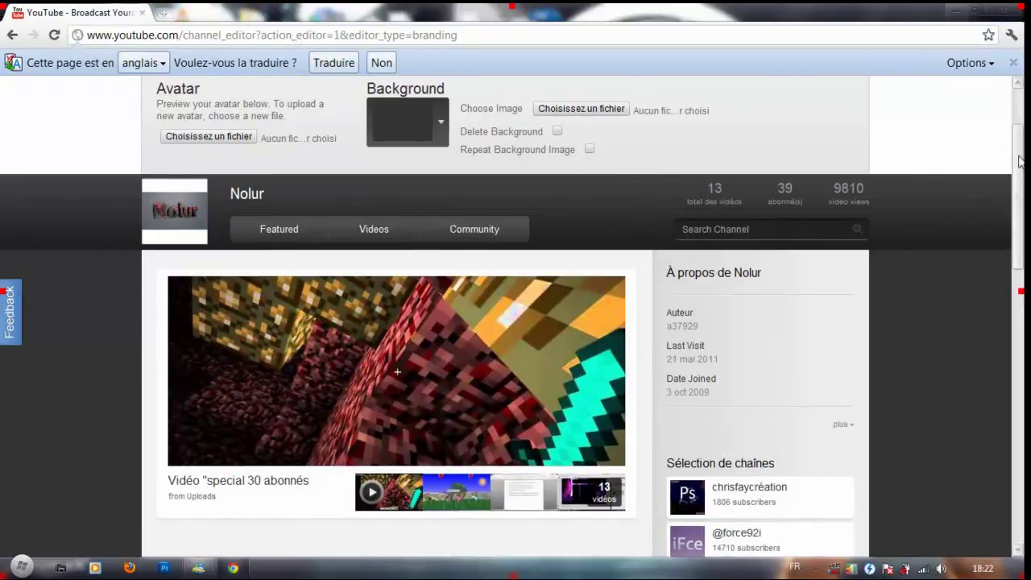
left_click_drag(1022, 163, 989, 155)
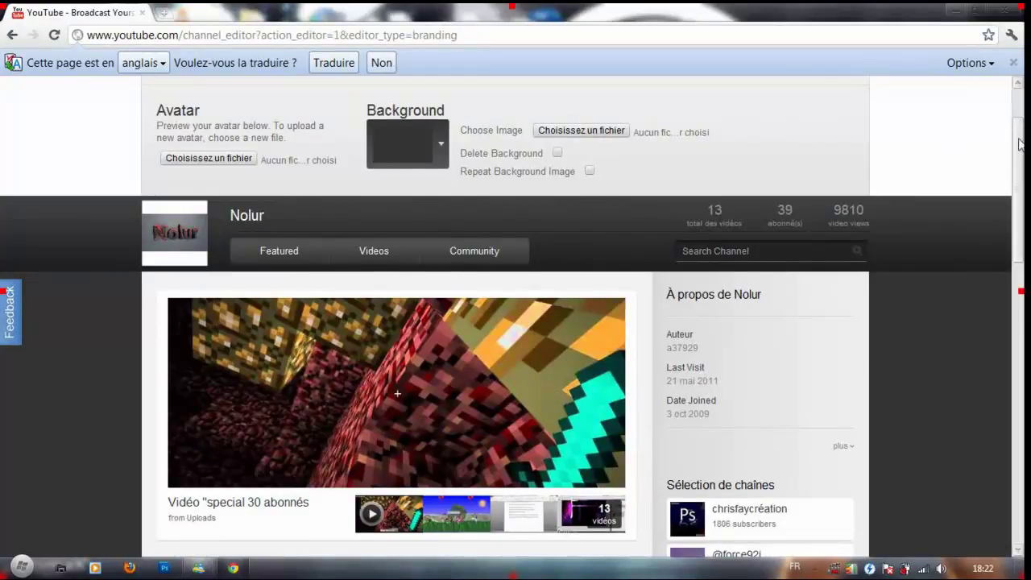
left_click_drag(1018, 140, 1018, 82)
left_click(842, 157)
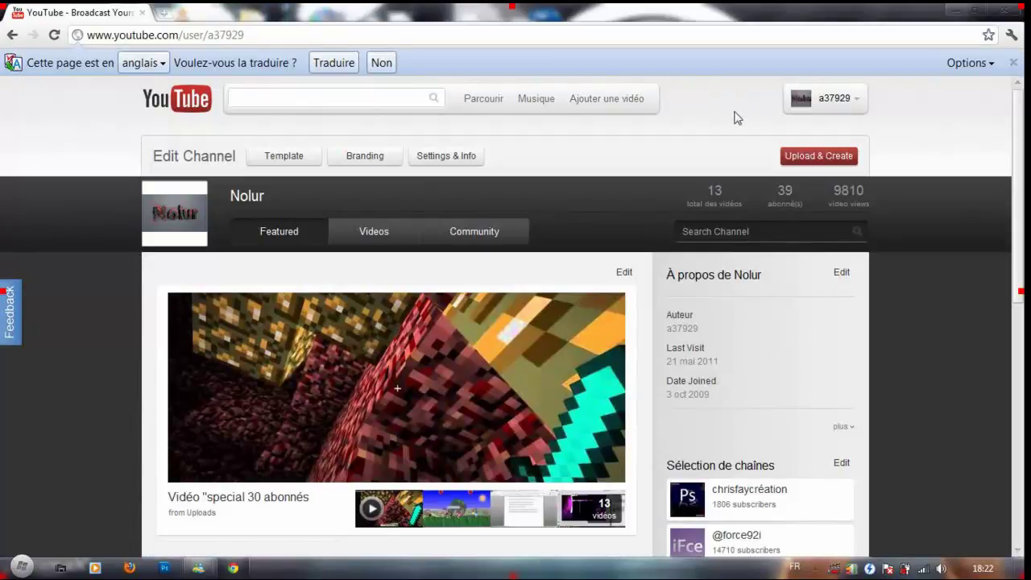
Show the account and playlists panel, open the featured special 30 abonnés video from the channel page, and pause it.
left_click(811, 95)
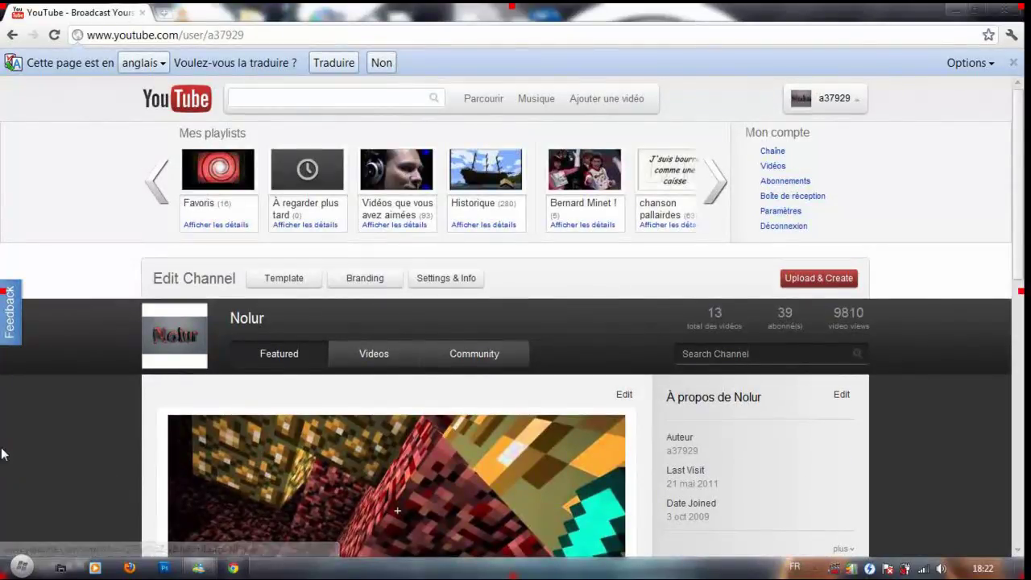
scroll(3, 454, "down", 2)
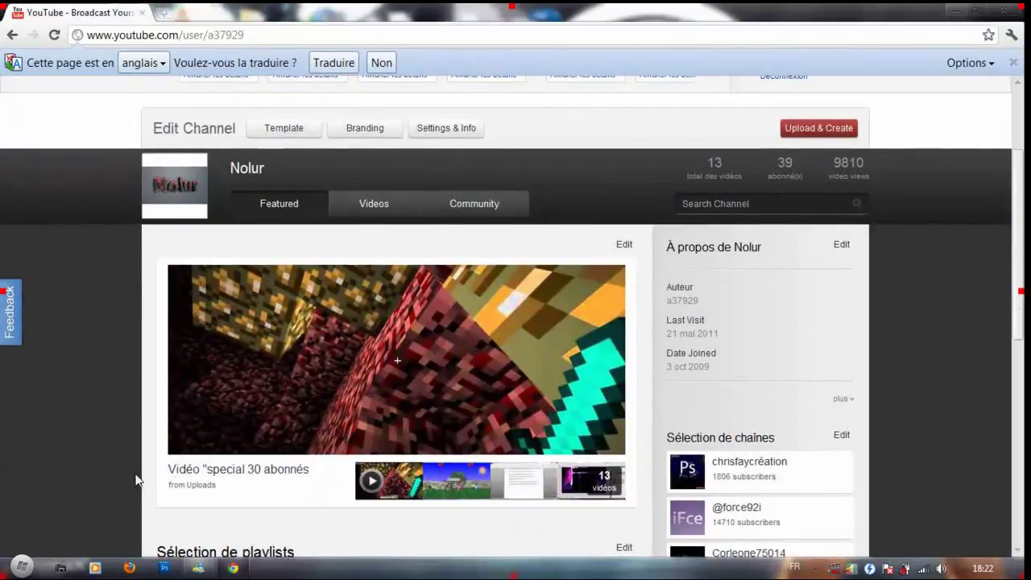
left_click(373, 486)
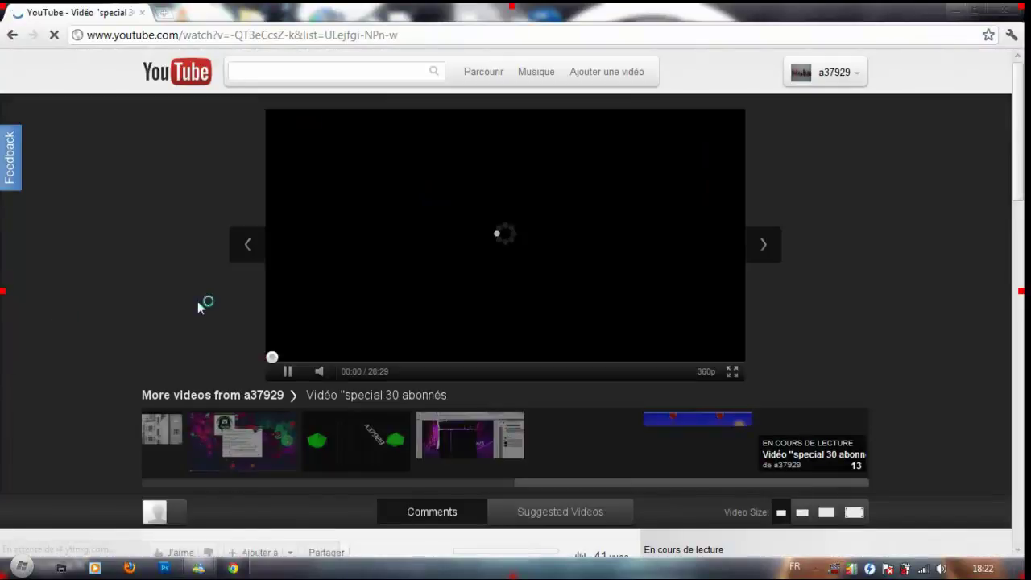
left_click(288, 372)
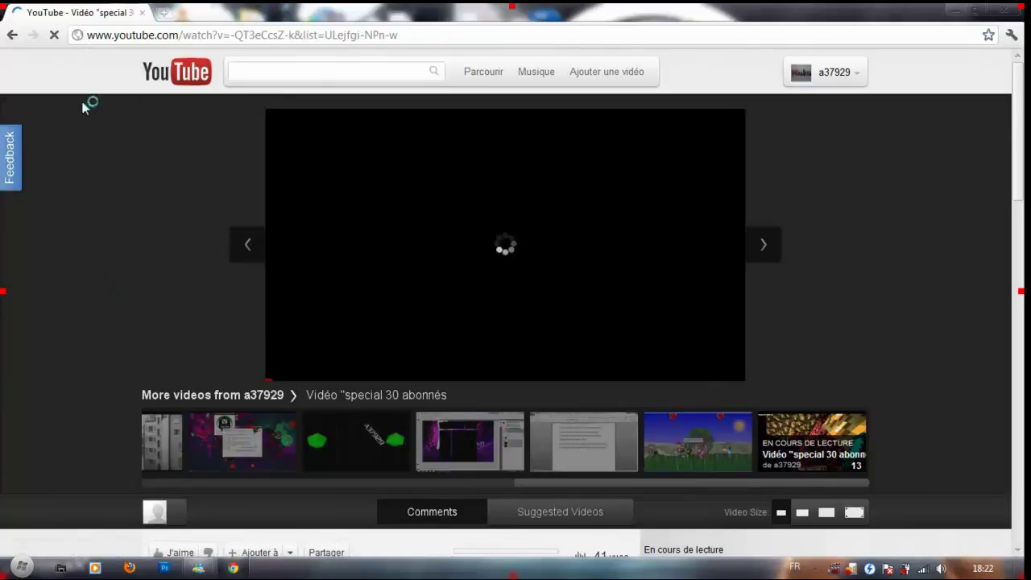
Look through the video page, browsing the channel's other videos in the playlist strip and the description and comments area.
scroll(86, 120, "down", 2)
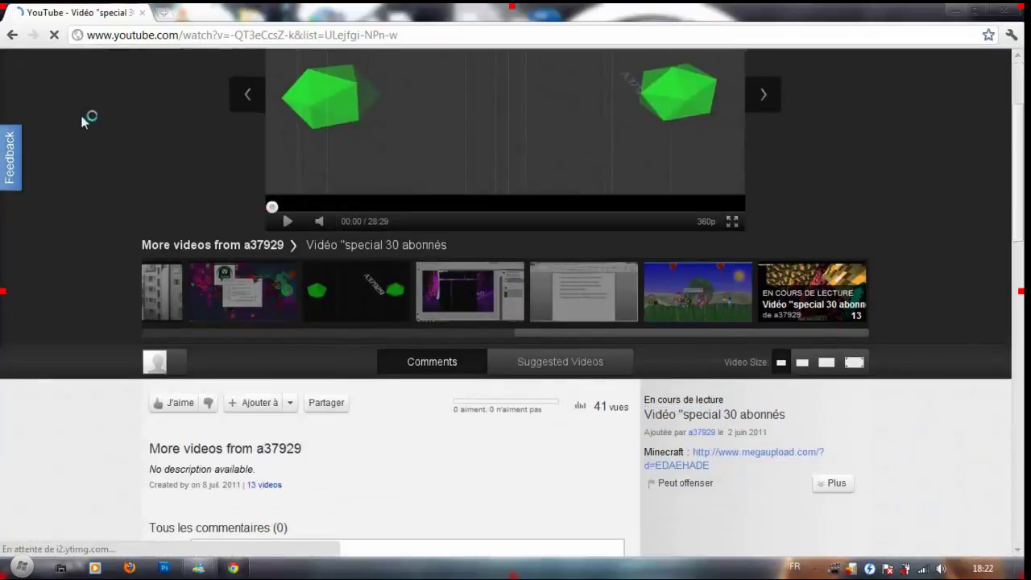
left_click(201, 334)
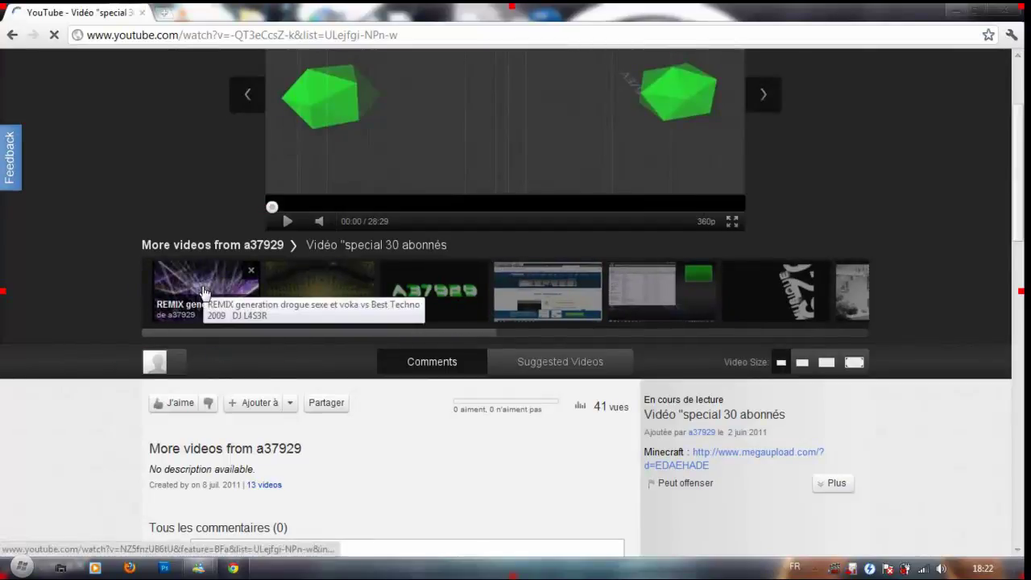
left_click_drag(191, 335, 580, 368)
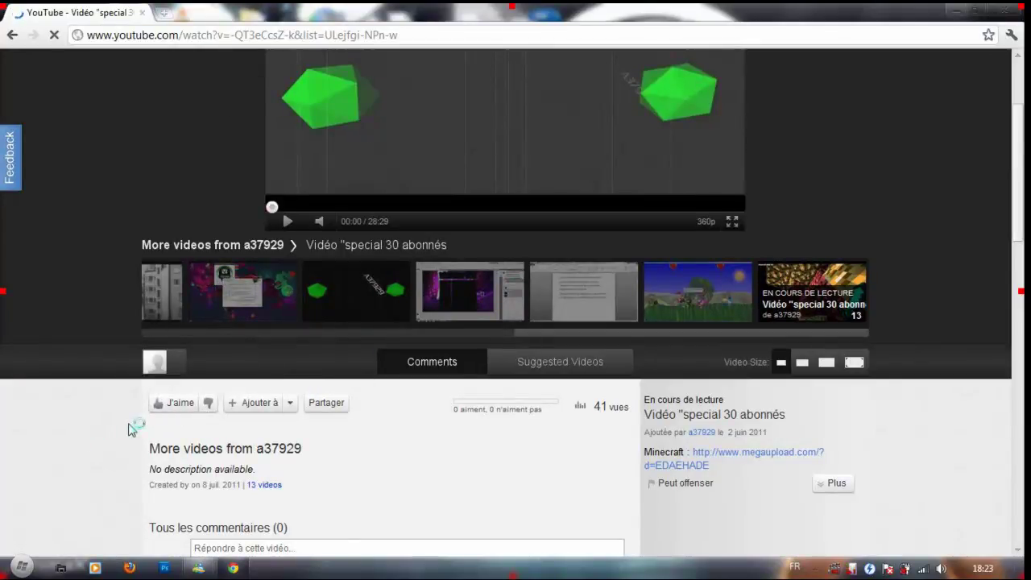
scroll(652, 414, "down", 1)
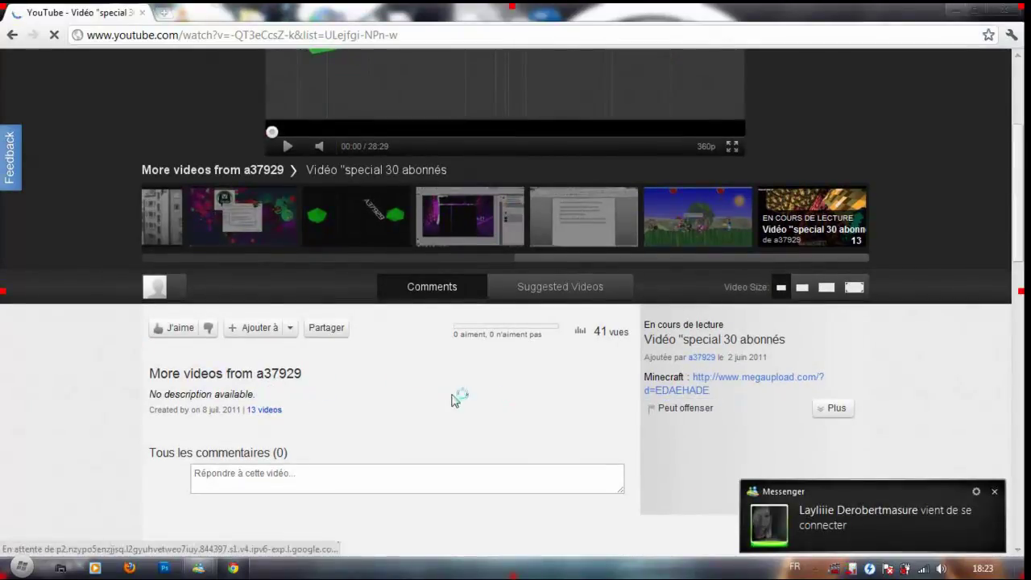
left_click(994, 492)
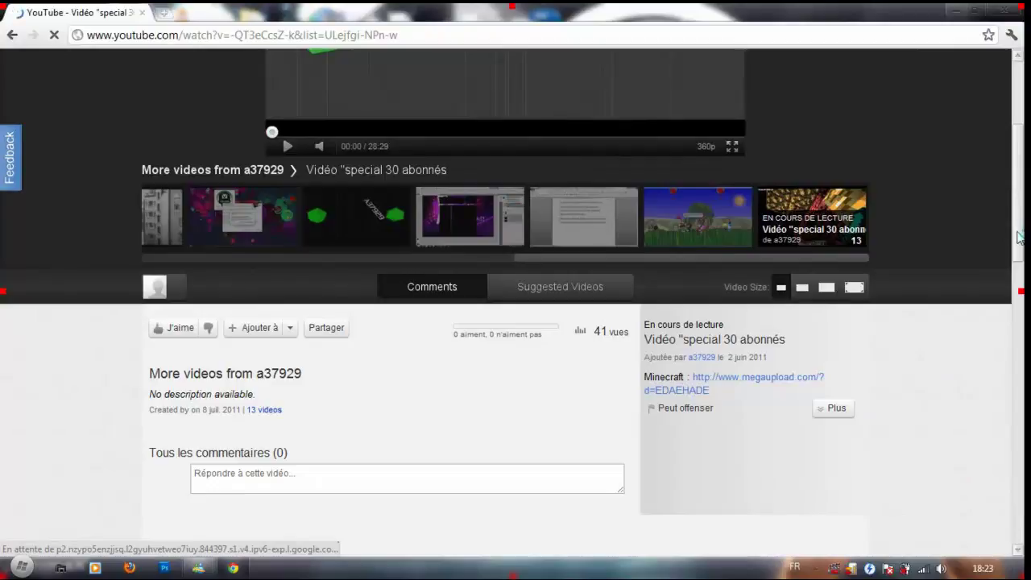
scroll(1018, 236, "down", 2)
scroll(1023, 322, "up", 5)
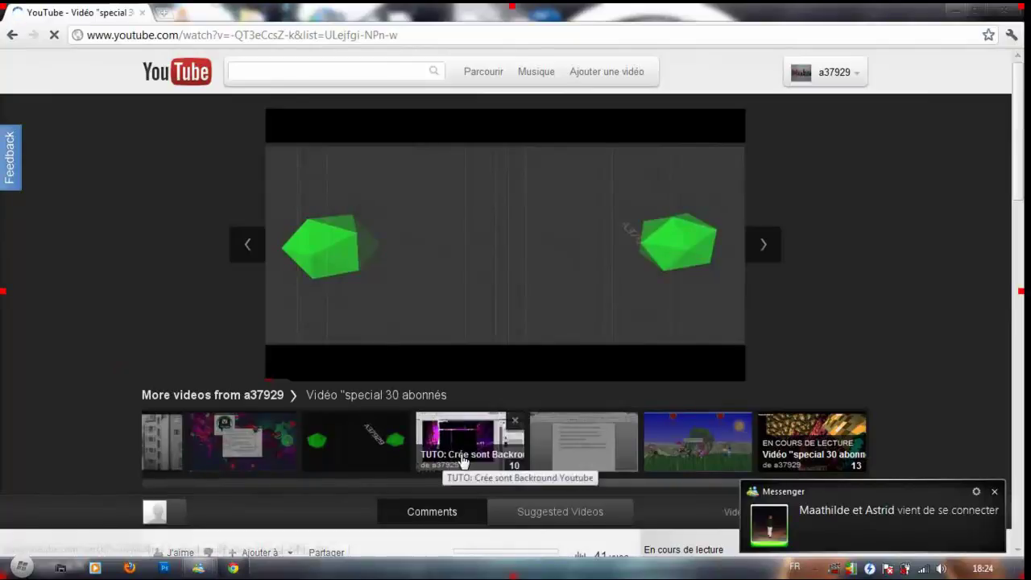
Try the medium and full-width video sizes, dismissing the pop-up notifications, and return the player to the medium size.
left_click(995, 492)
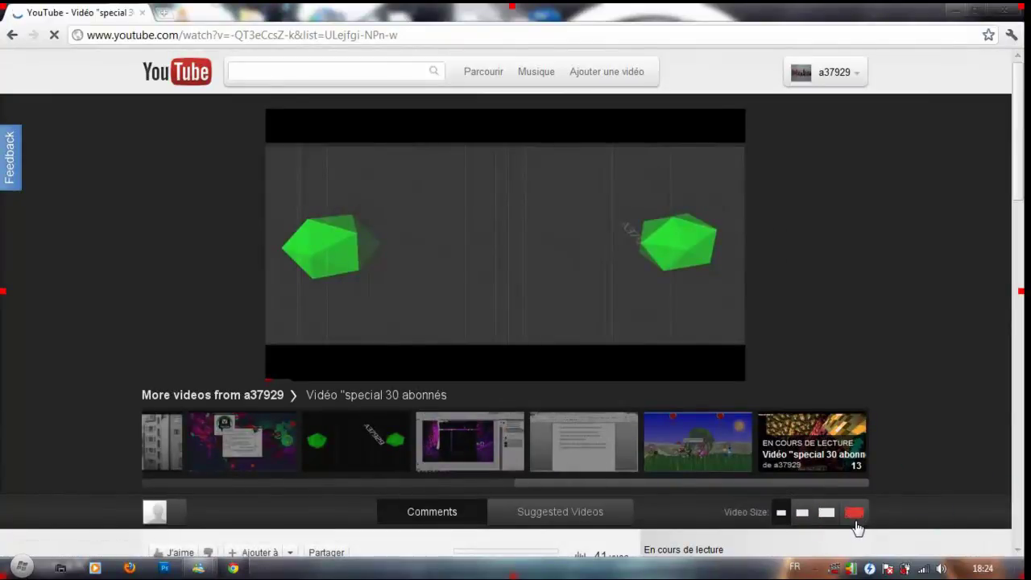
left_click(802, 515)
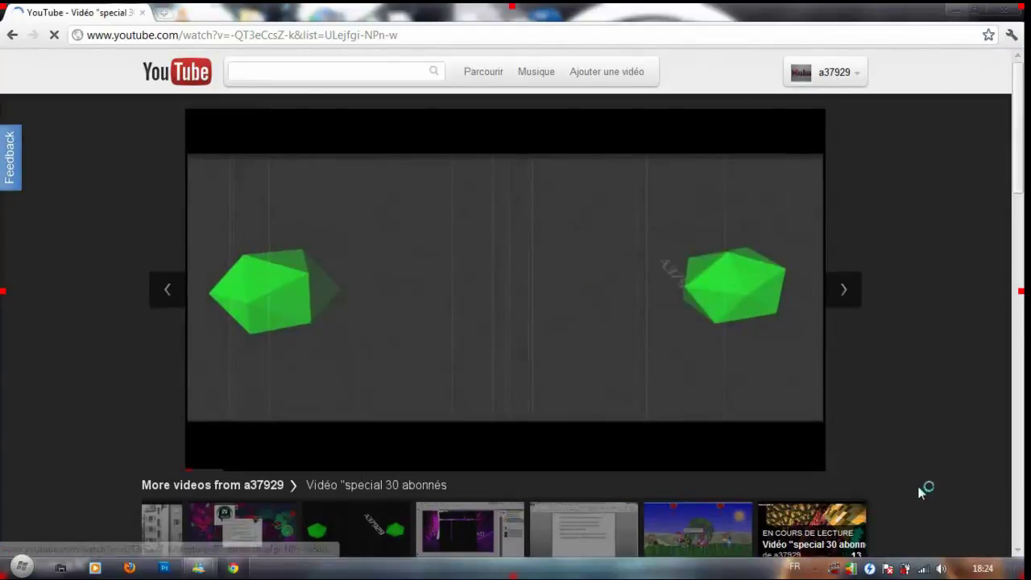
scroll(886, 476, "down", 2)
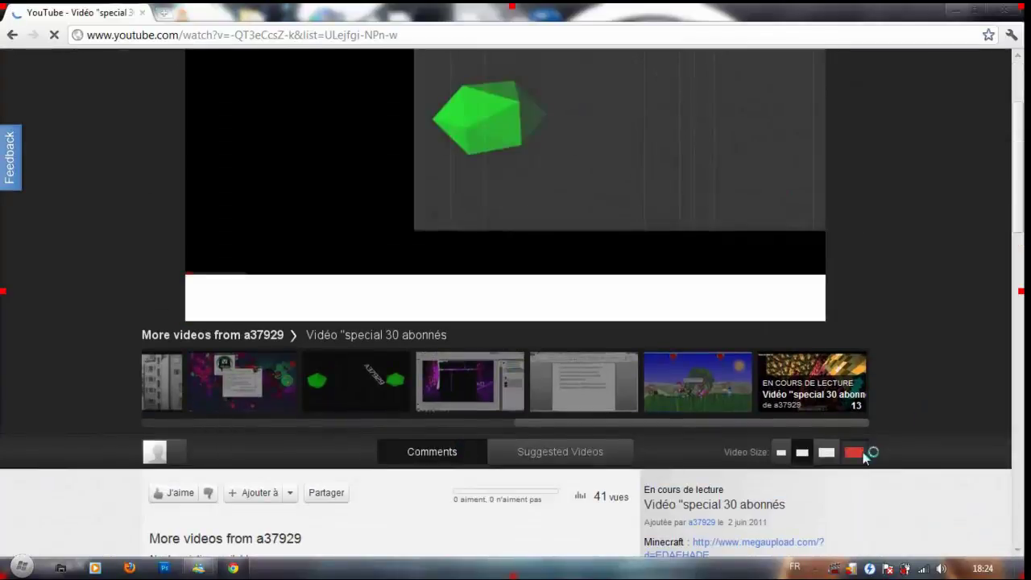
left_click(855, 452)
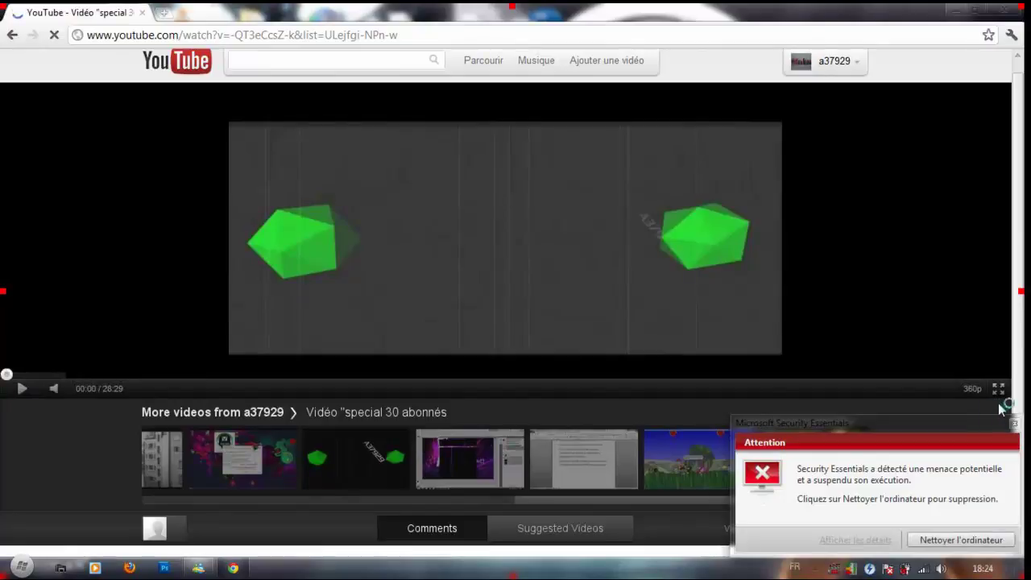
left_click(1014, 423)
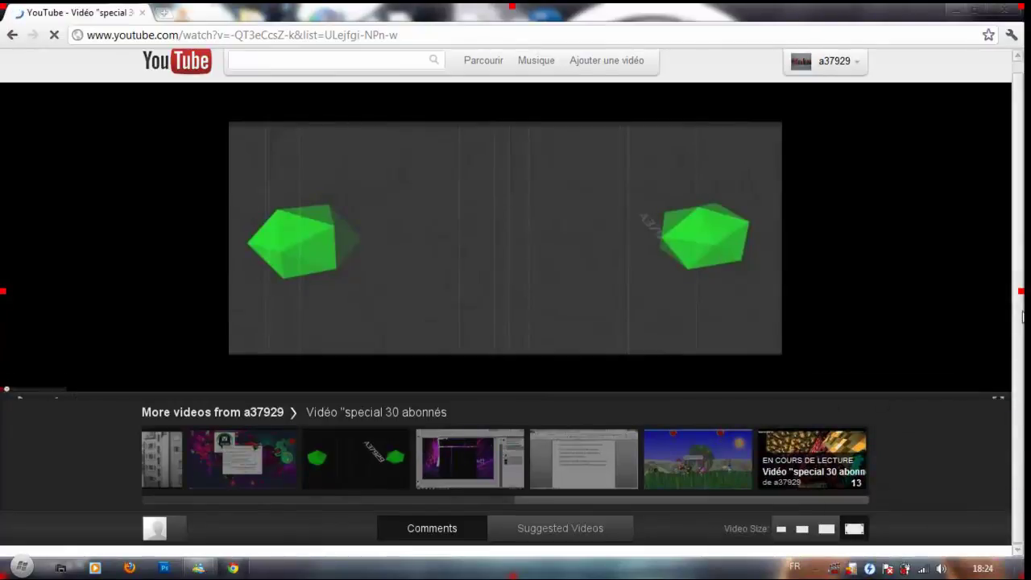
left_click_drag(1020, 406, 1007, 427)
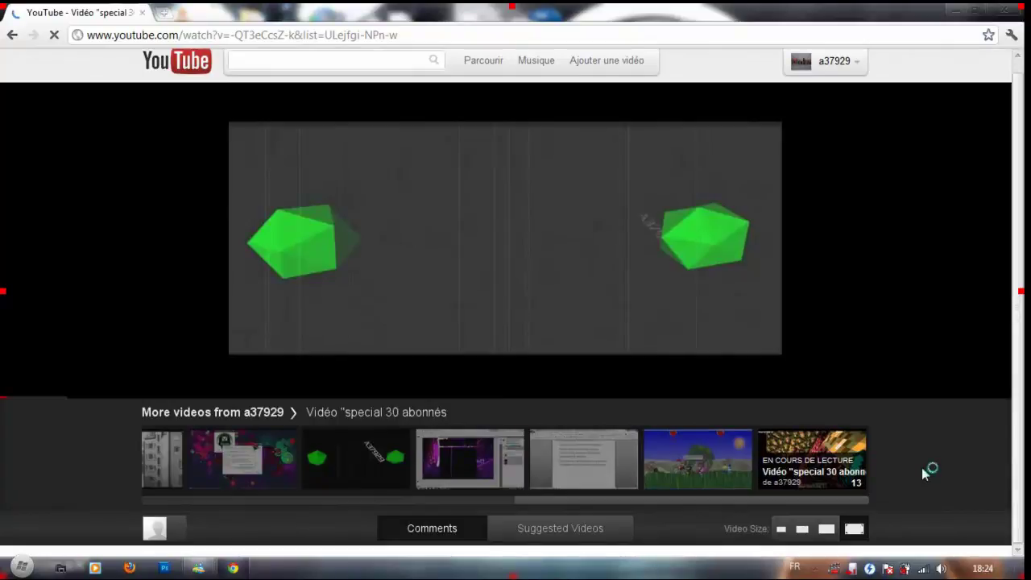
left_click(783, 530)
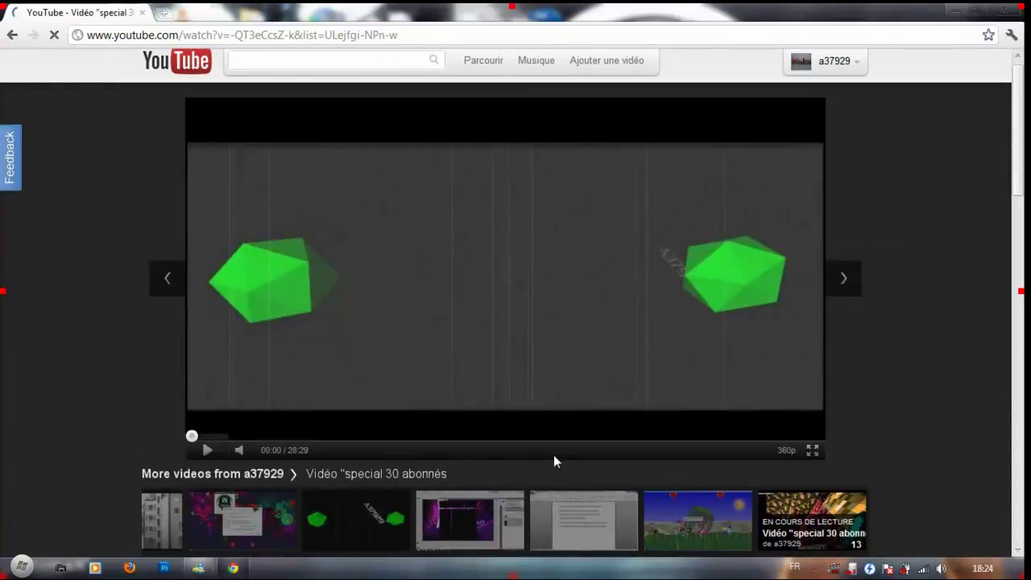
Check the player's quality and seek controls by skipping to about 0:40 and returning the video to its start.
left_click(787, 451)
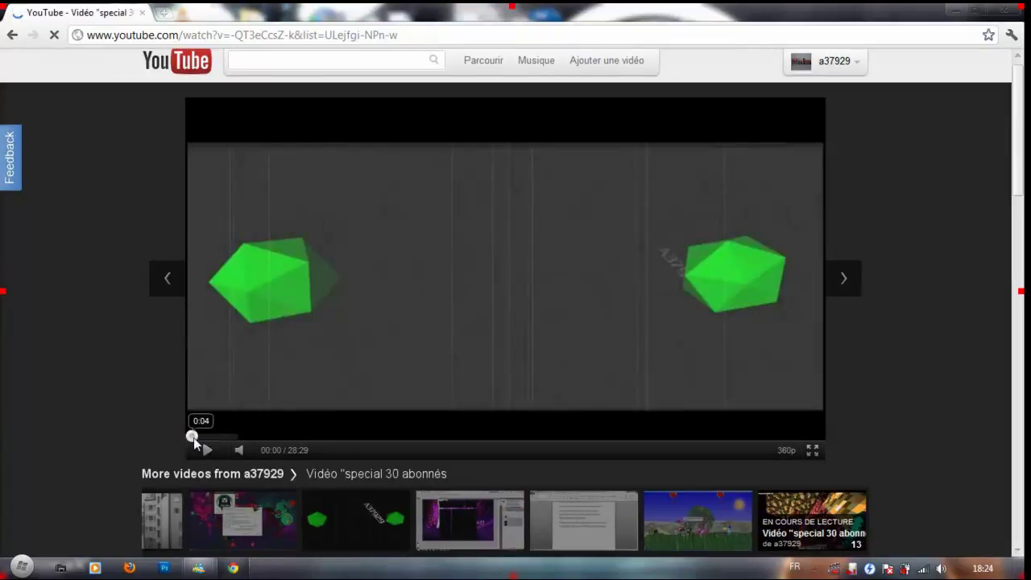
left_click(207, 436)
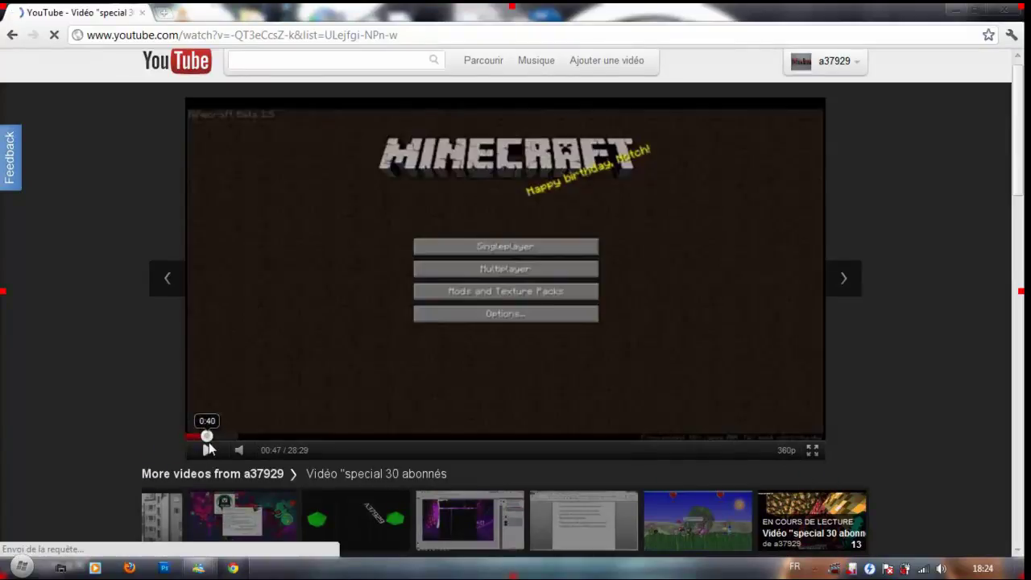
left_click_drag(206, 443, 182, 445)
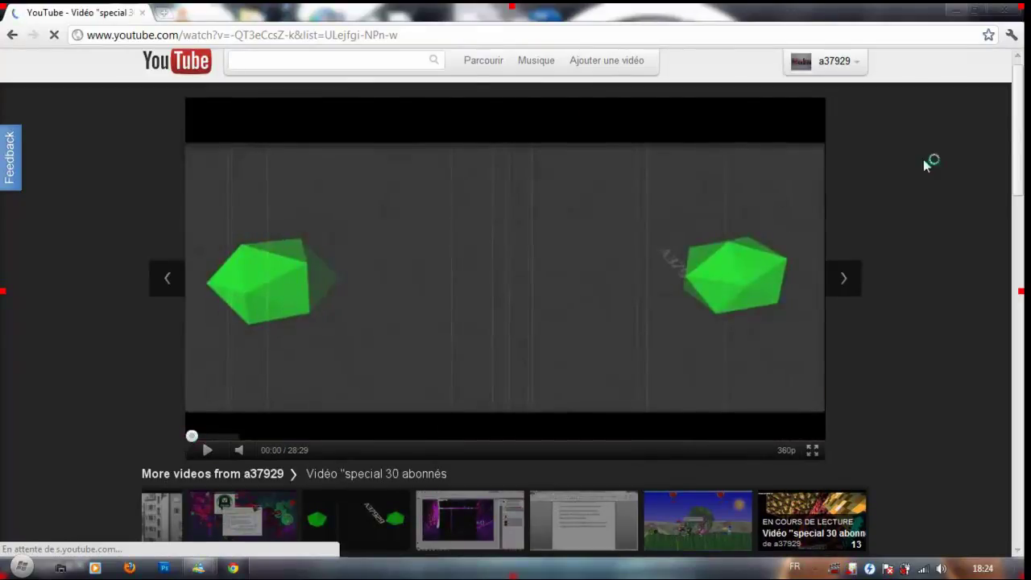
scroll(1016, 125, "up", 1)
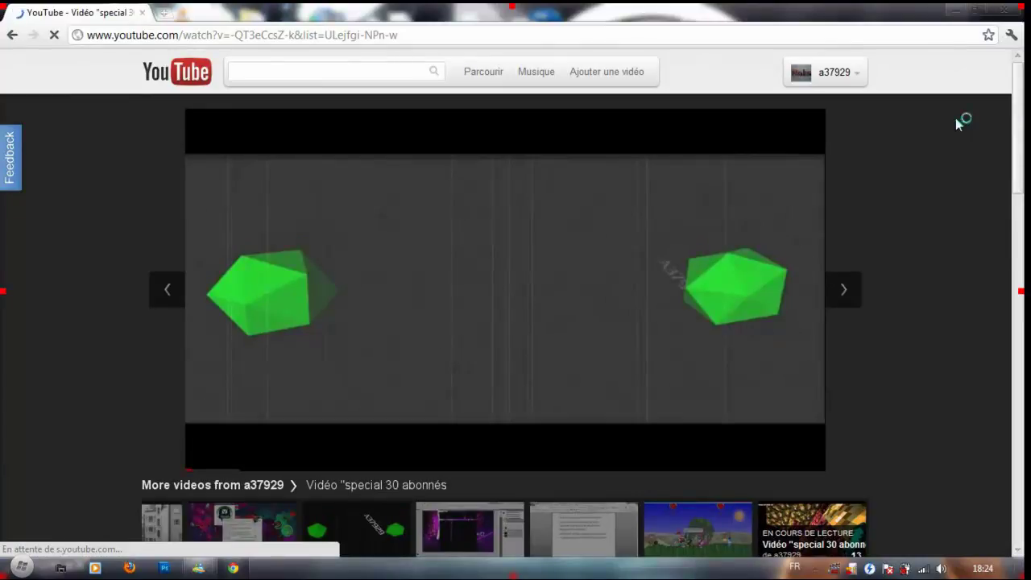
Open the page for adding a video and review its upload, automatic sharing and promotion sections.
left_click(583, 73)
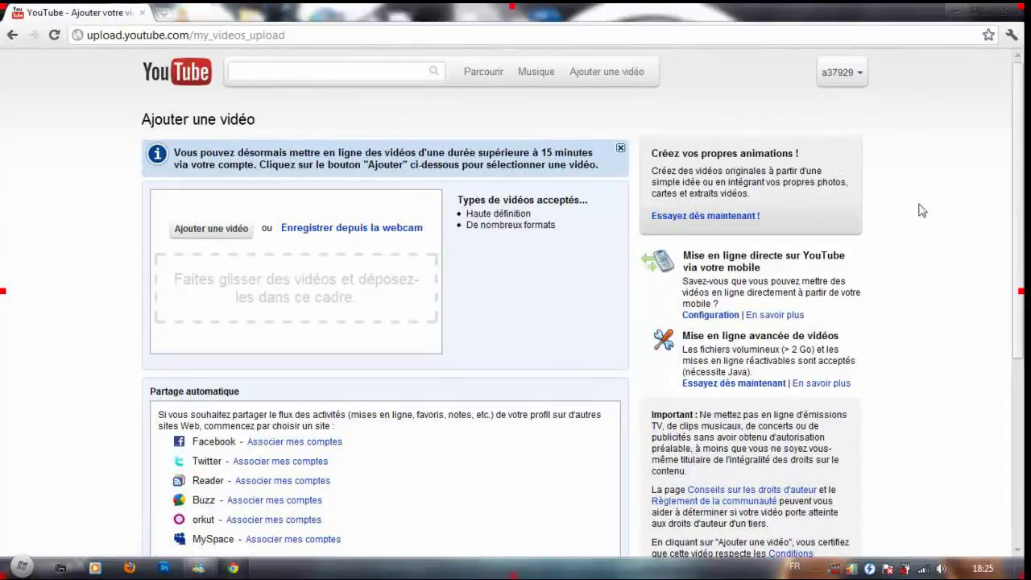
scroll(922, 210, "down", 4)
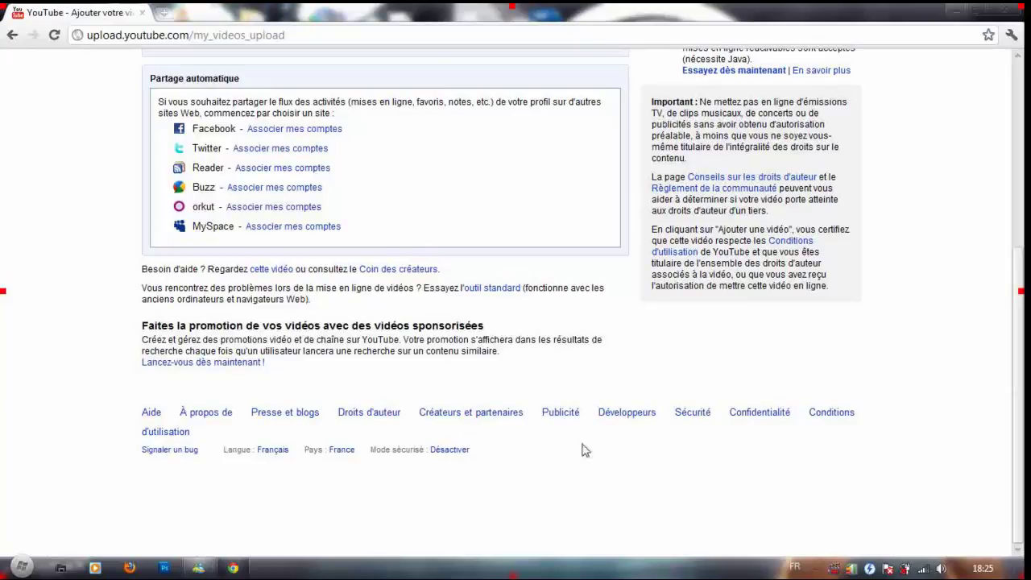
left_click(1017, 158)
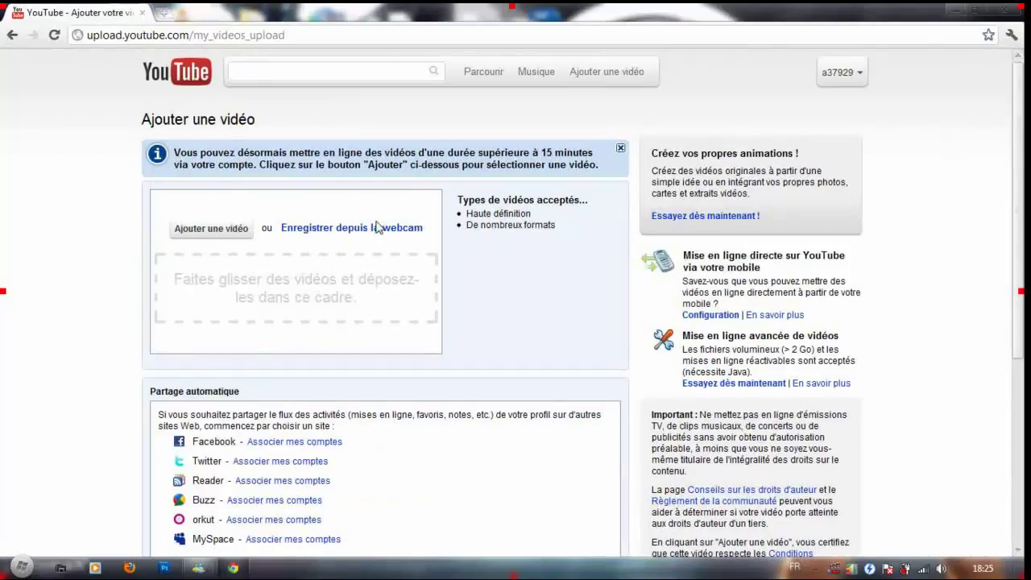
Start uploading the video file Fast and Furious 5 from the Filme folder of the Vidéos library.
left_click(228, 233)
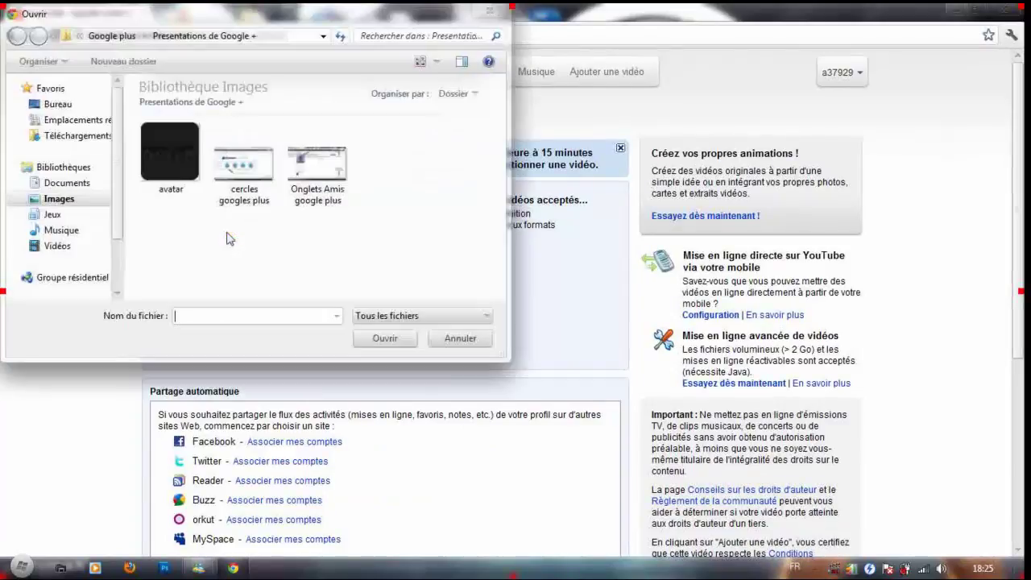
left_click(80, 232)
left_click(80, 248)
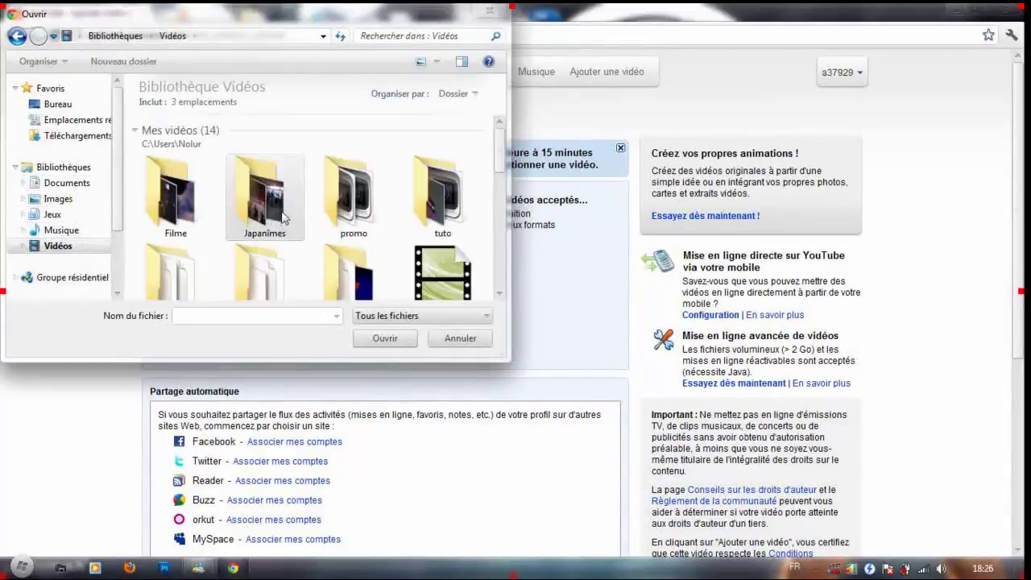
left_click(258, 219)
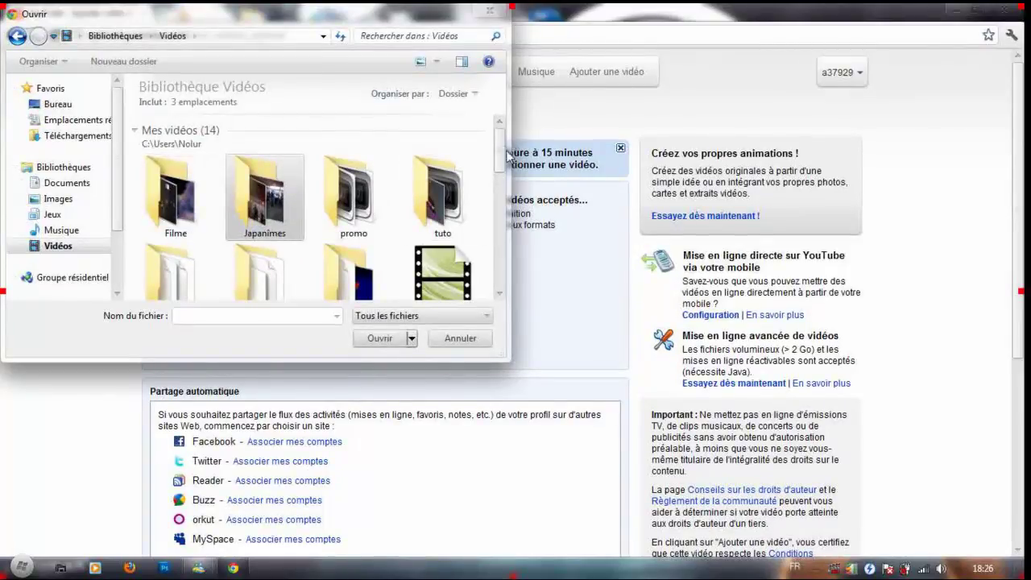
left_click_drag(506, 153, 498, 211)
scroll(299, 154, "up", 6)
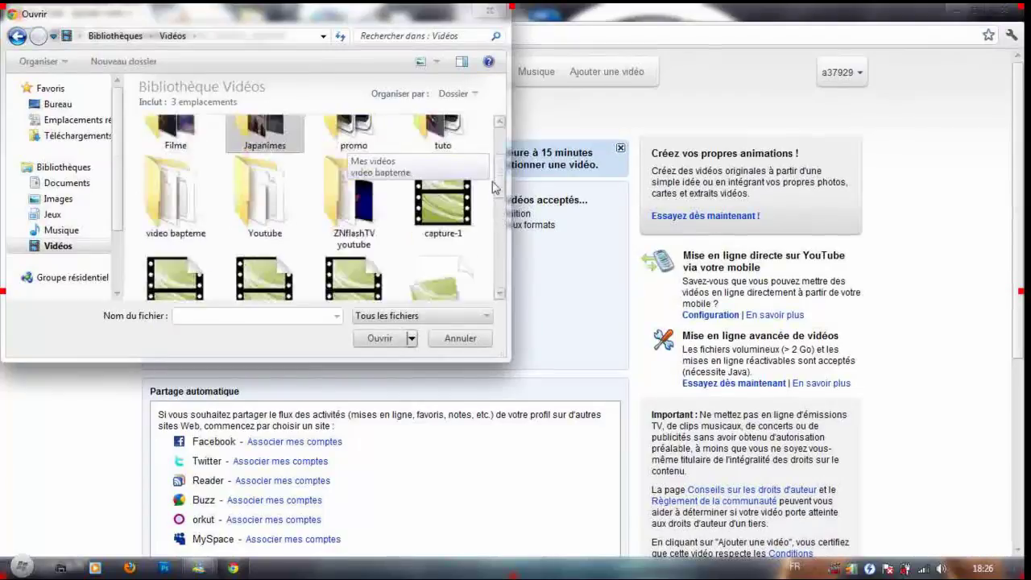
double_click(176, 163)
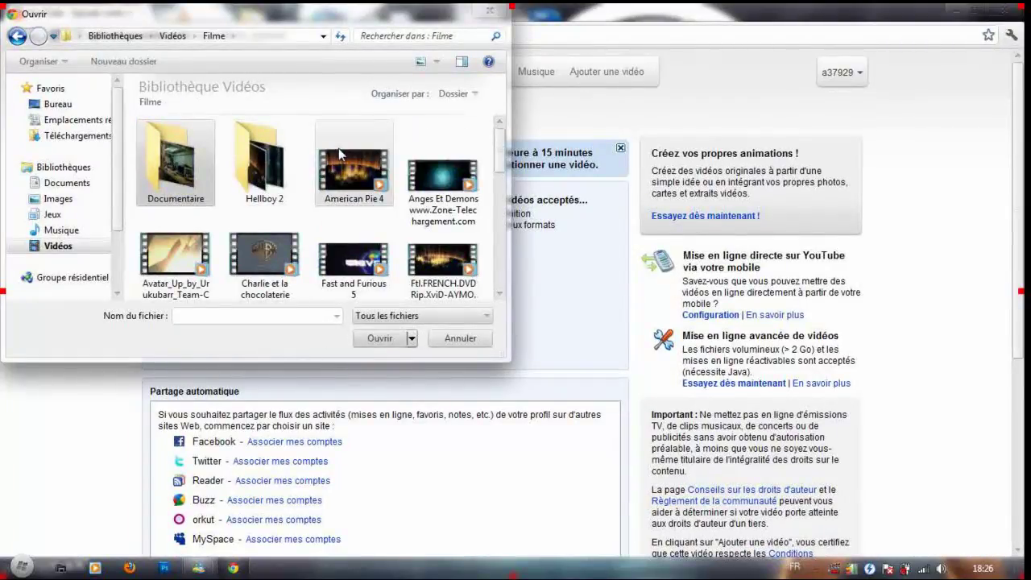
double_click(370, 257)
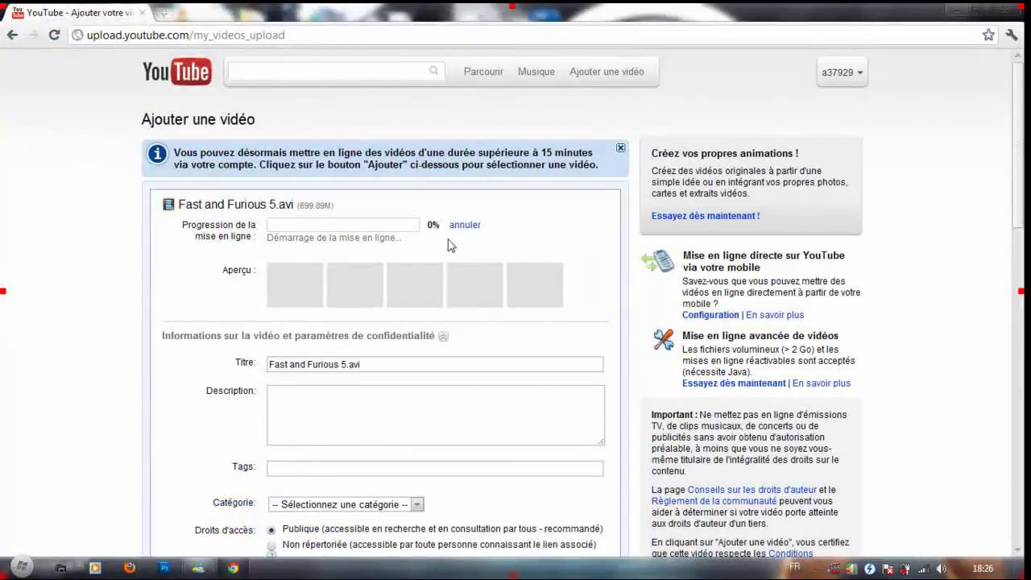
Review the video information, privacy and sharing fields, then cancel the Fast and Furious 5.avi upload and dismiss its notice.
scroll(454, 238, "down", 4)
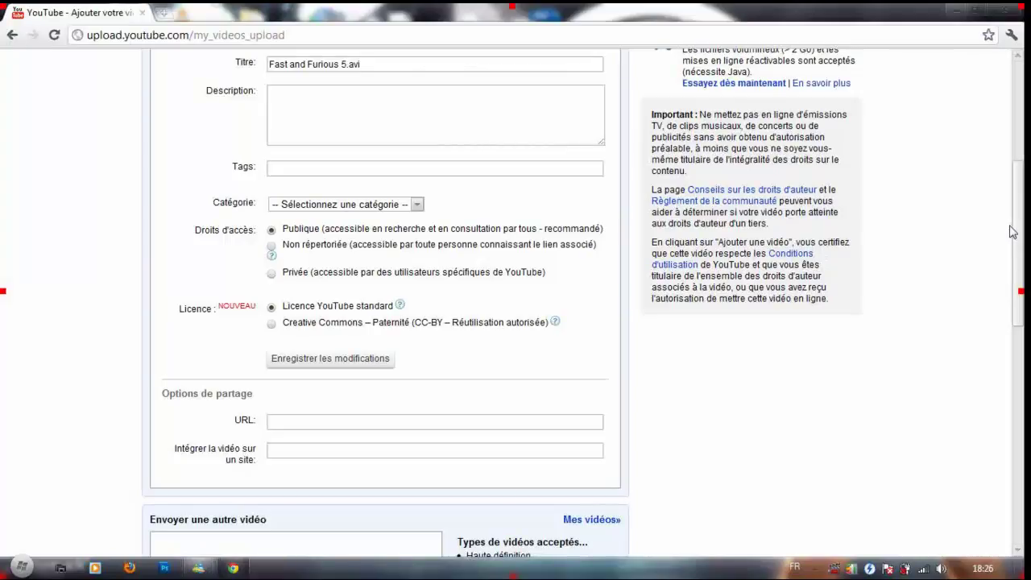
left_click_drag(1013, 232, 1015, 185)
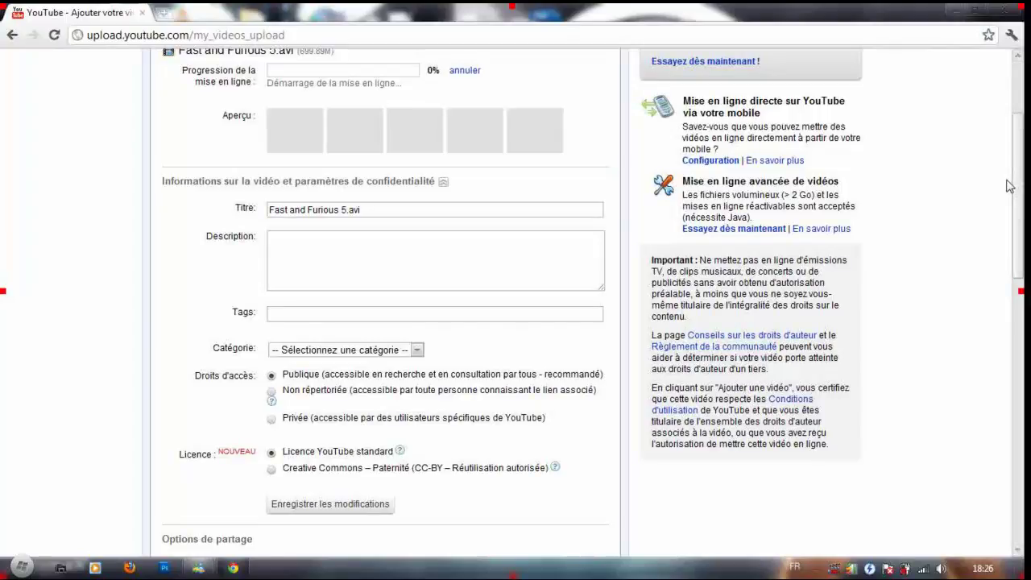
left_click(463, 71)
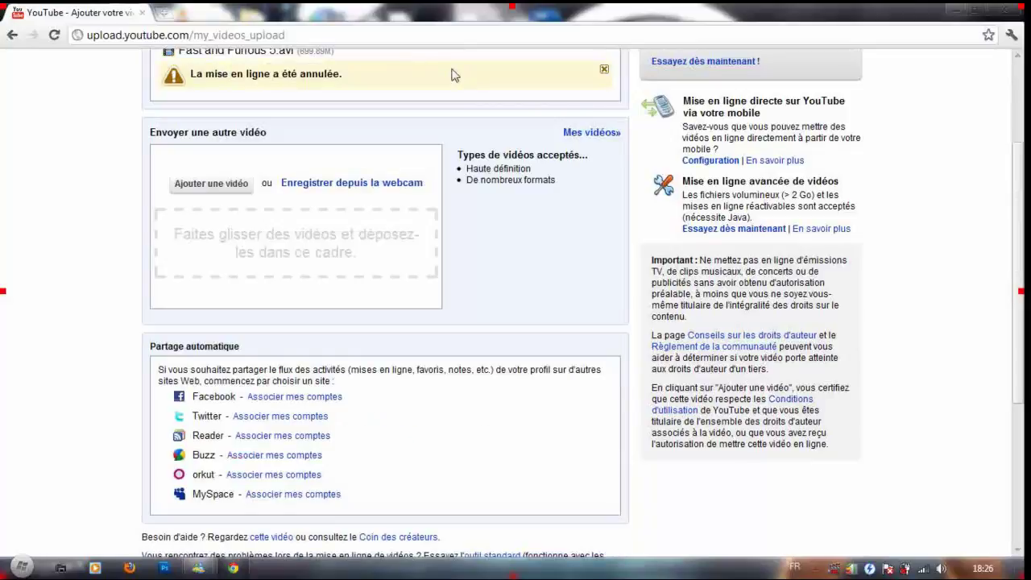
left_click(604, 69)
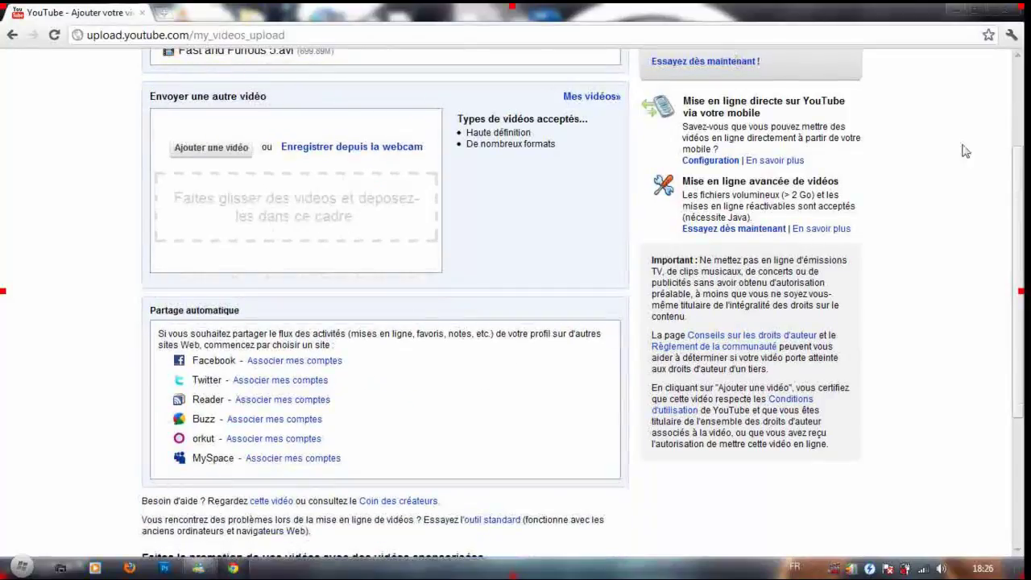
scroll(965, 145, "up", 3)
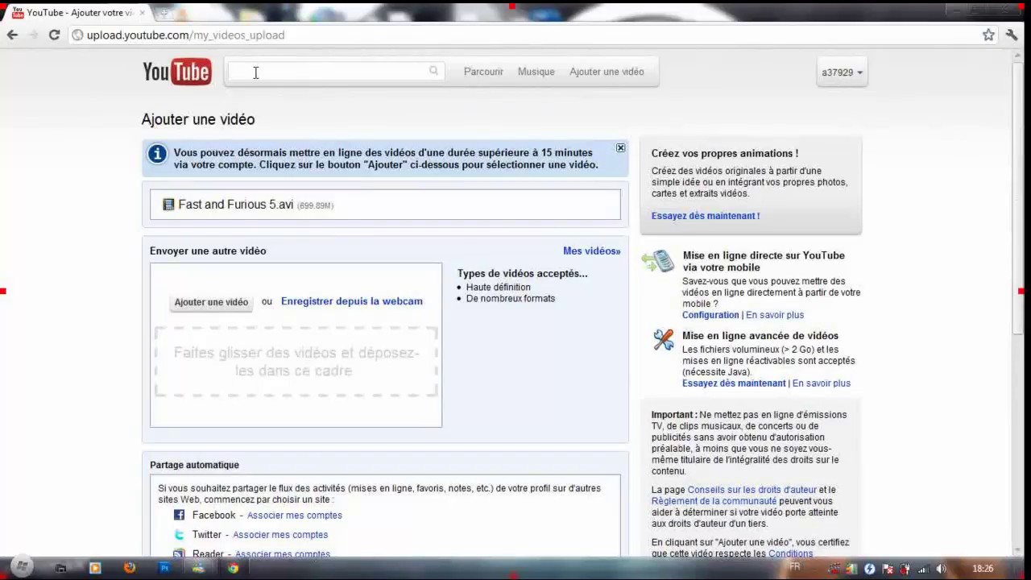
Return to the YouTube home page and look through the activity feed and the suggested videos.
left_click(173, 77)
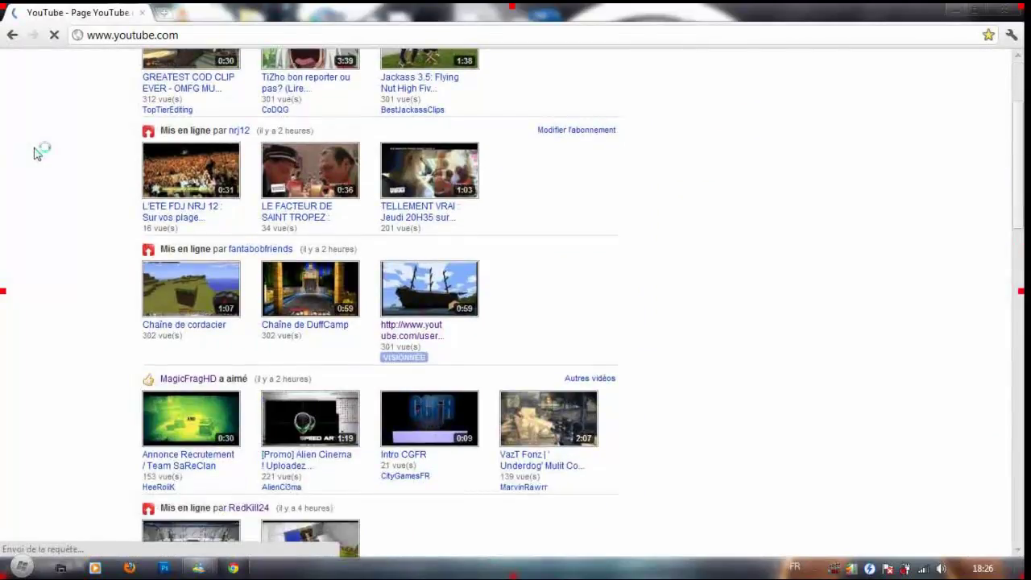
scroll(36, 153, "down", 2)
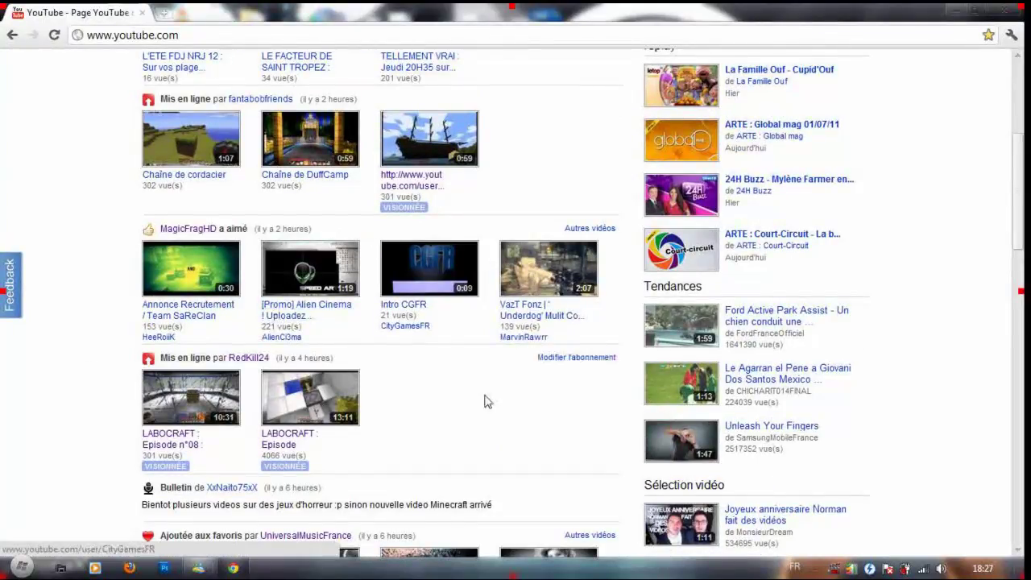
scroll(1016, 118, "up", 4)
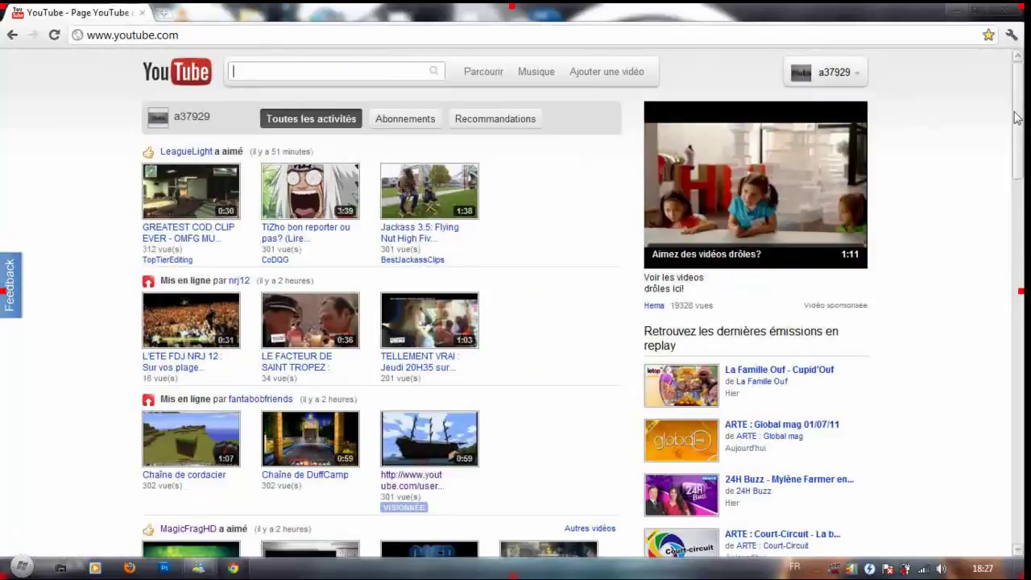
Expand the account area and browse Mes playlists to the end of the strip and back to its start.
left_click(862, 76)
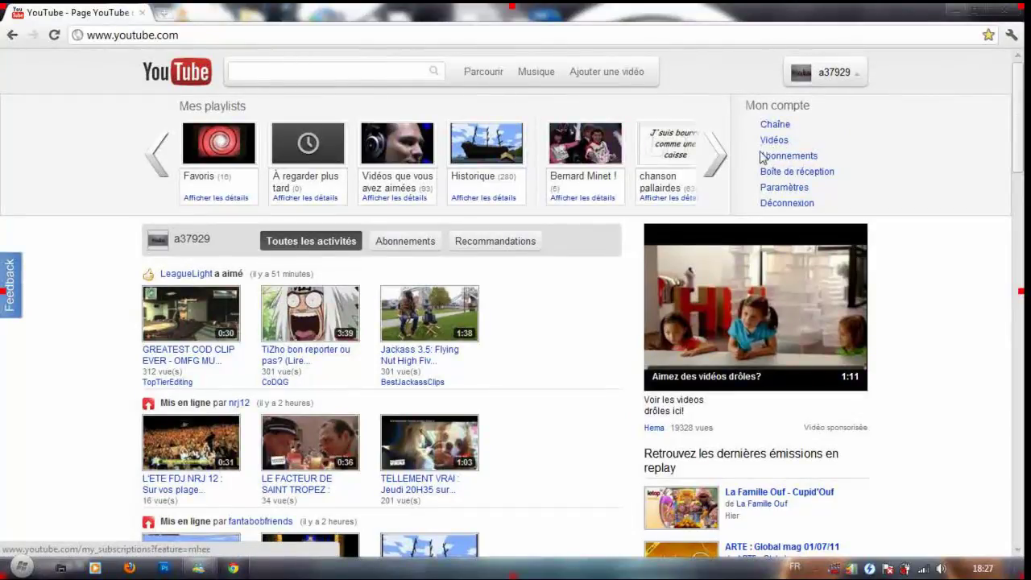
left_click(716, 158)
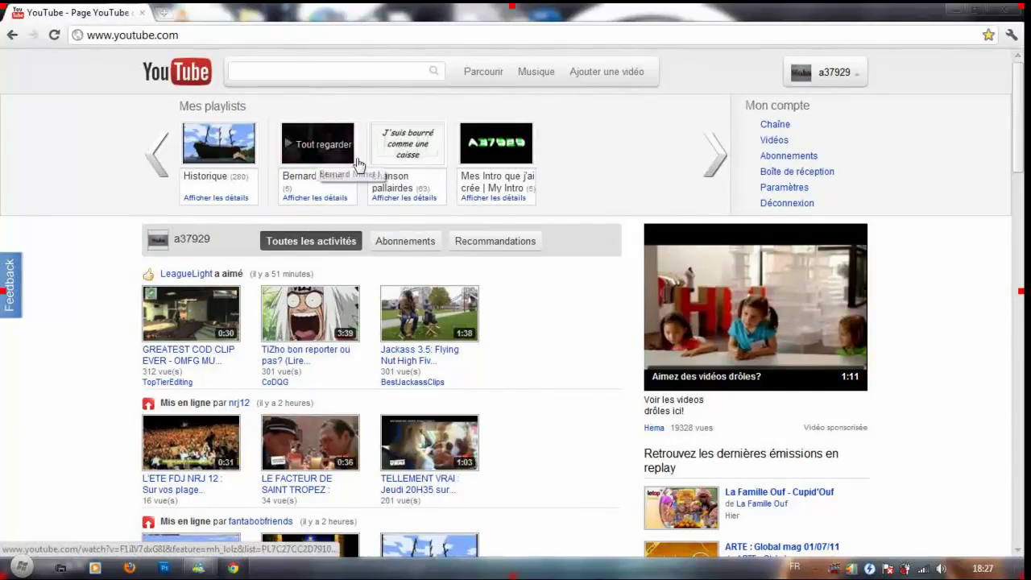
left_click(157, 155)
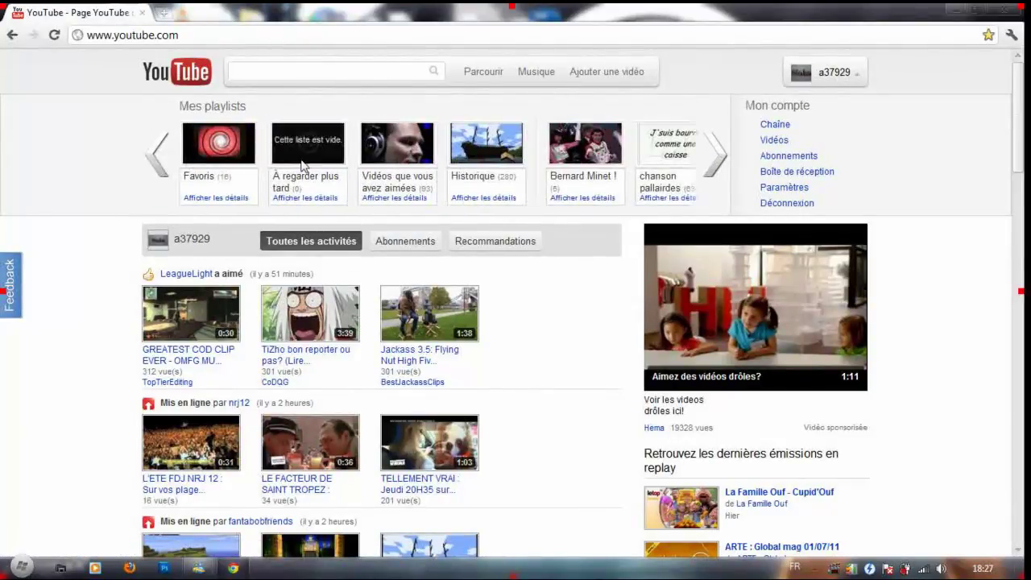
Play the Favoris playlist with the sound muted and view the comments area below the video.
left_click(224, 153)
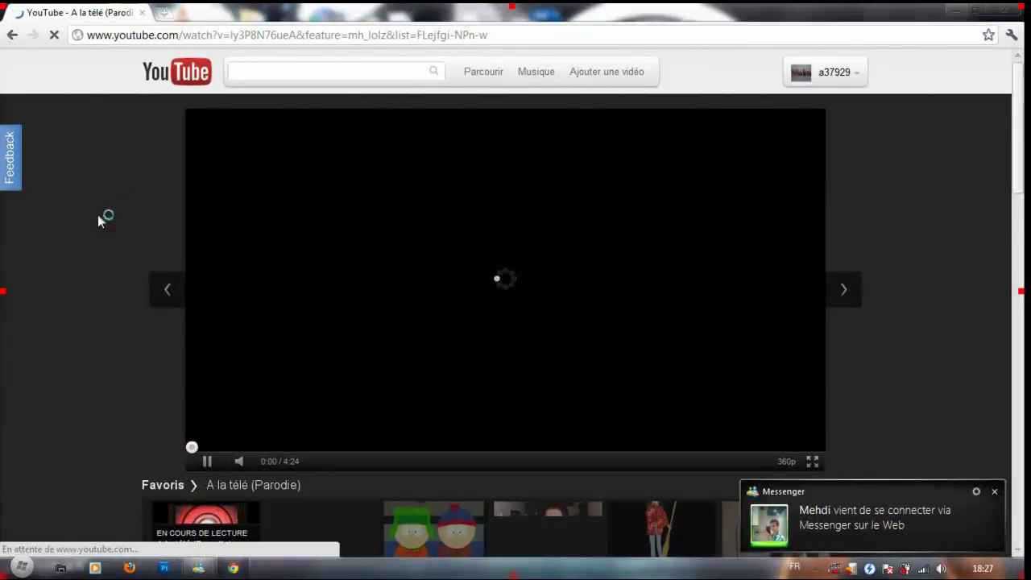
left_click(240, 463)
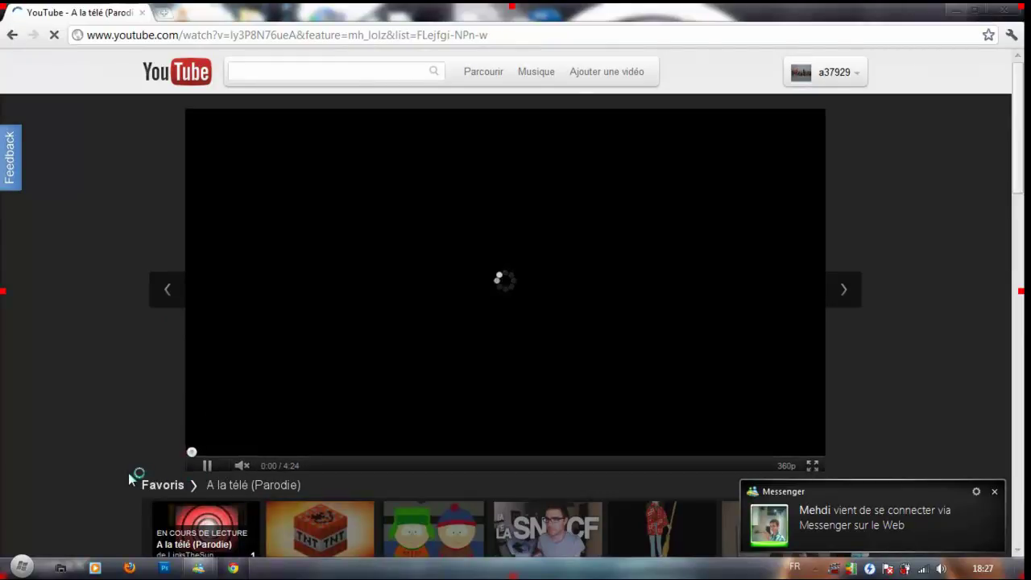
scroll(129, 479, "down", 5)
scroll(129, 479, "down", 2)
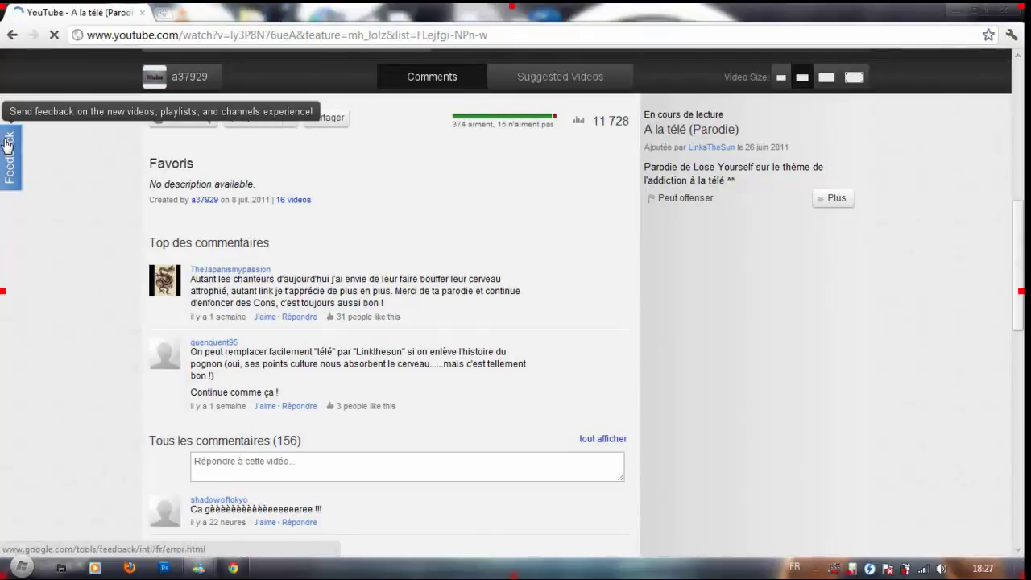
Check the Feedback link's page in a separate tab and close that tab.
right_click(7, 144)
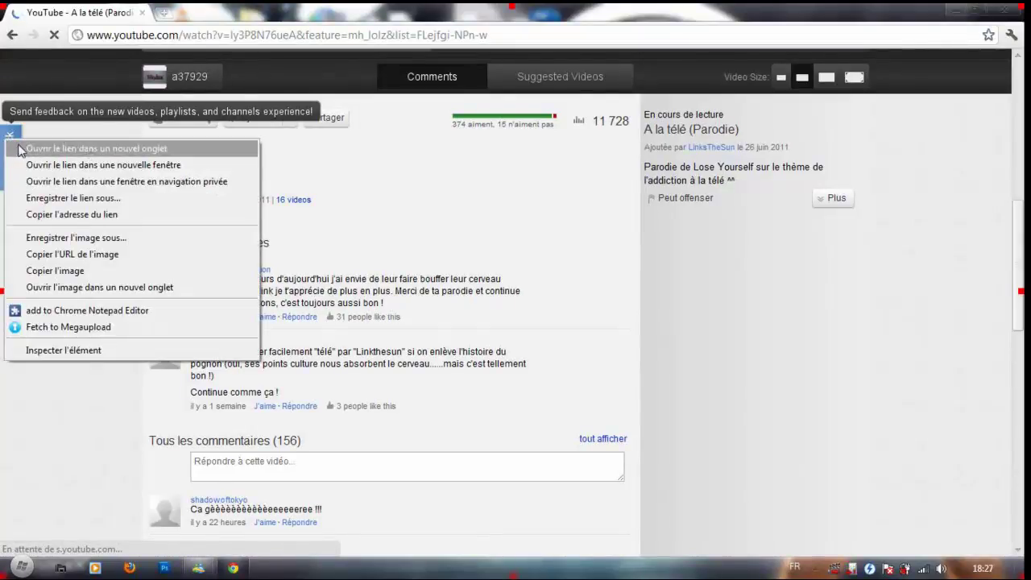
left_click(48, 148)
left_click(185, 14)
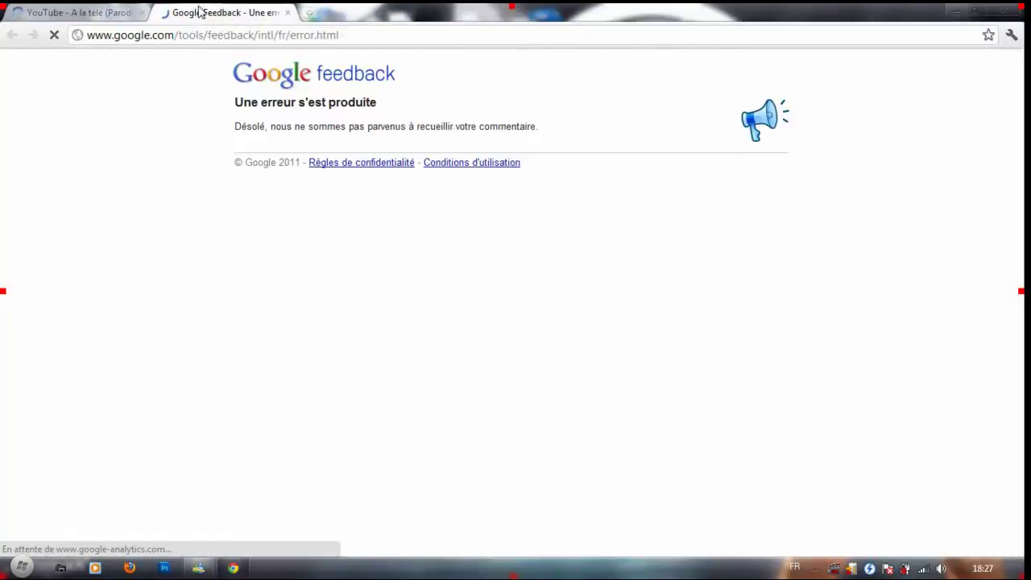
left_click(287, 13)
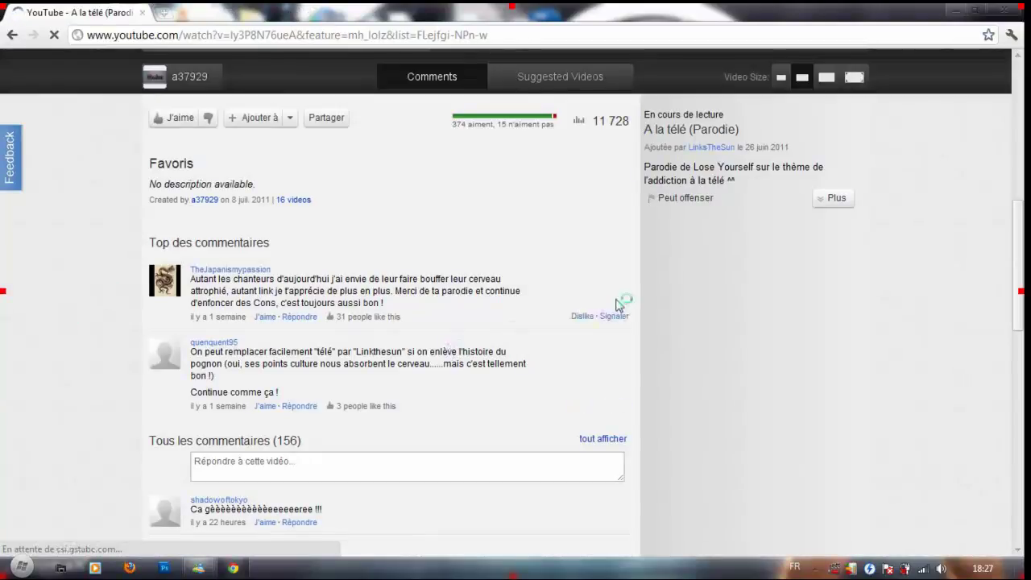
Expand the full details of the video A la télé (Parodie) and pause its playback.
left_click(838, 203)
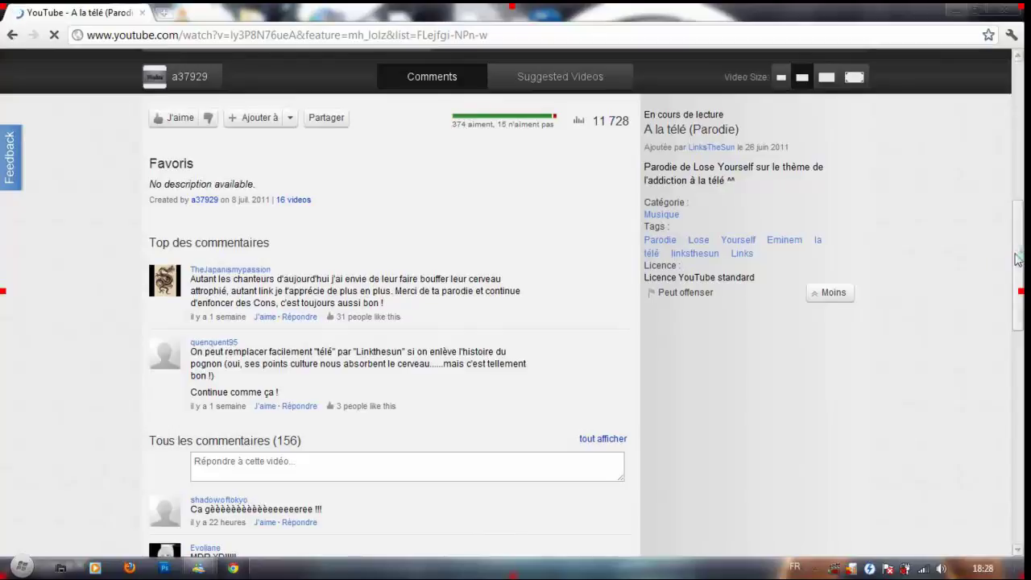
left_click_drag(1016, 256, 1010, 161)
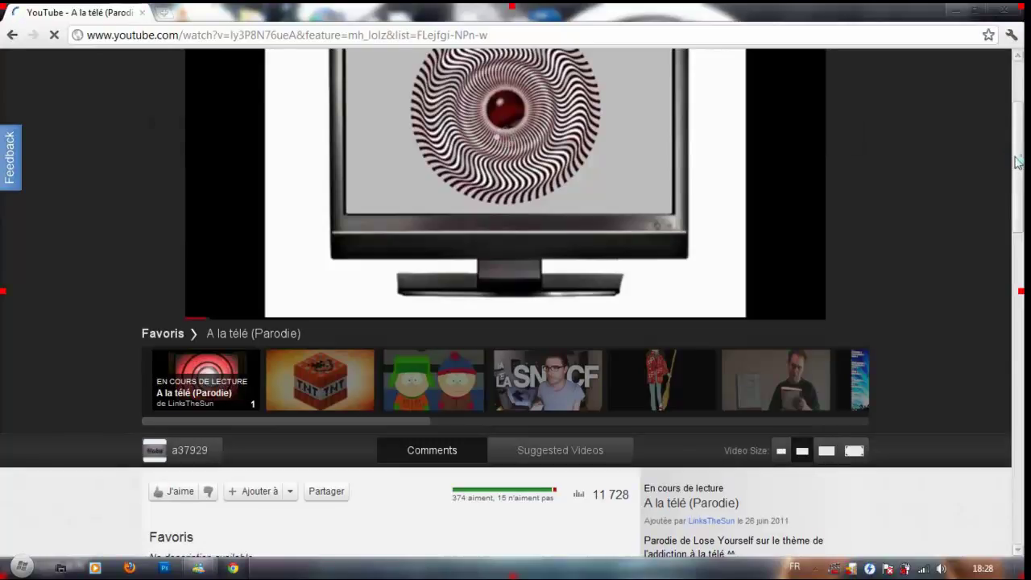
left_click_drag(1005, 161, 1009, 95)
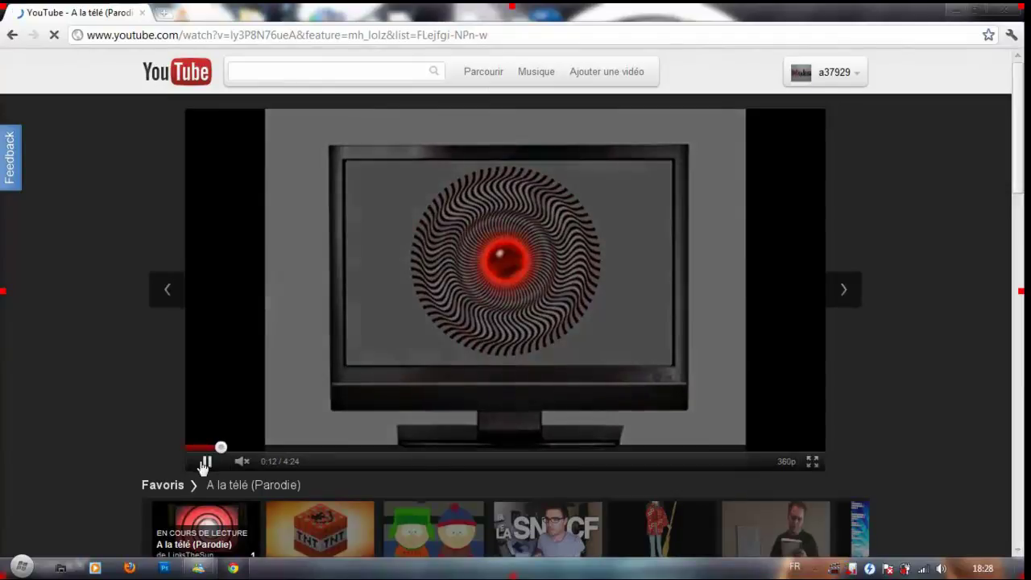
left_click(204, 463)
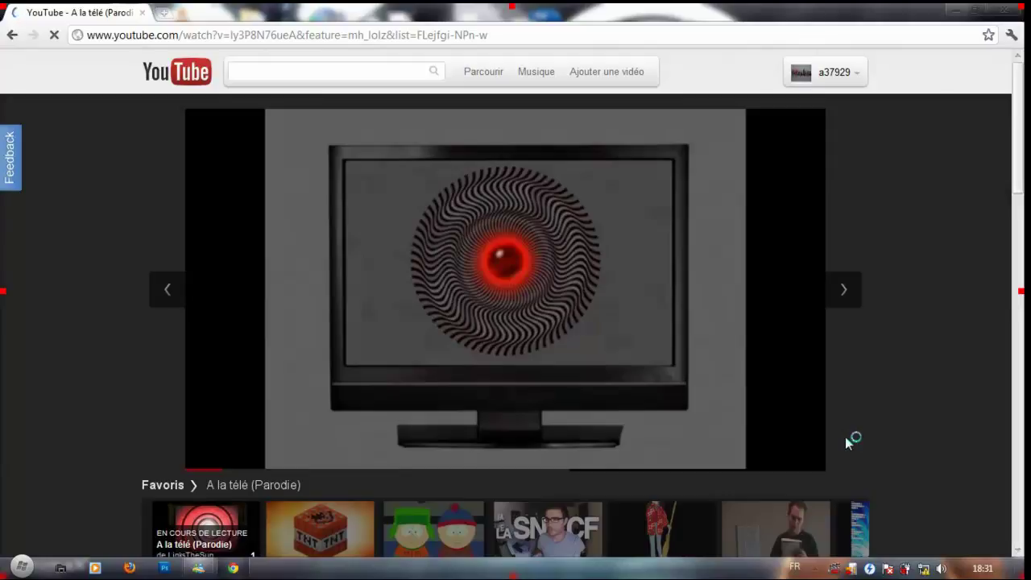
scroll(894, 469, "down", 5)
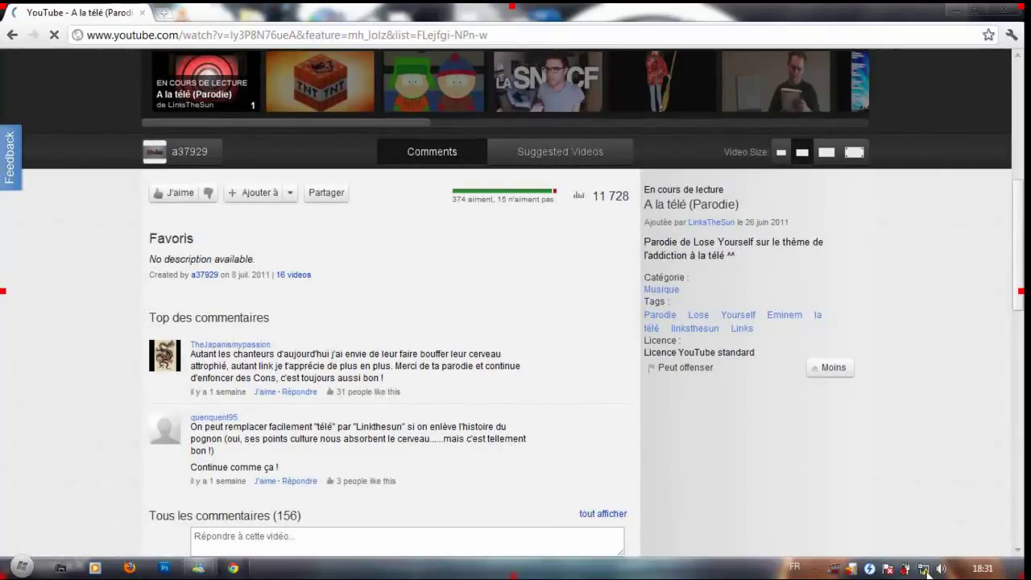
scroll(999, 184, "up", 4)
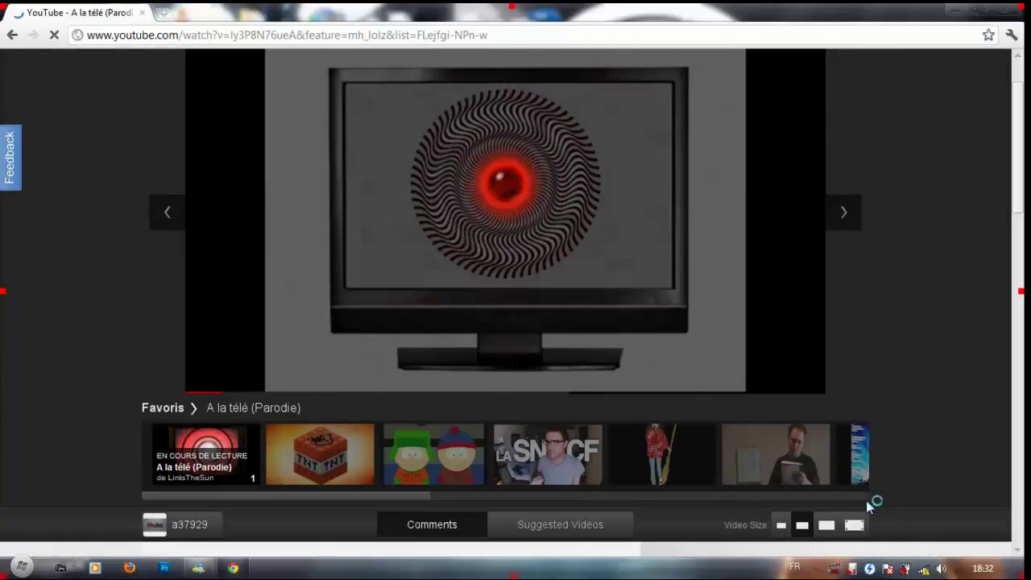
right_click(839, 568)
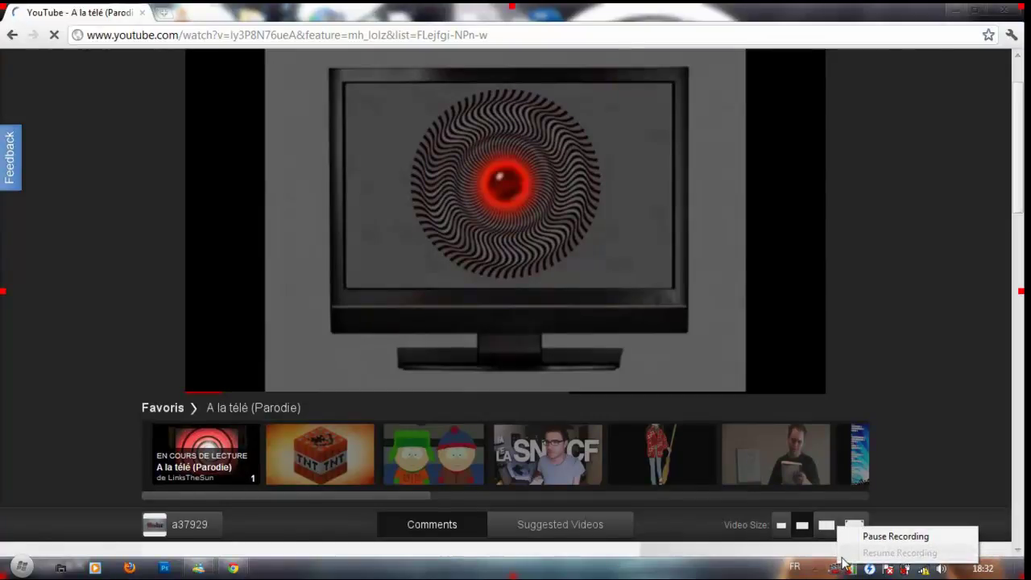